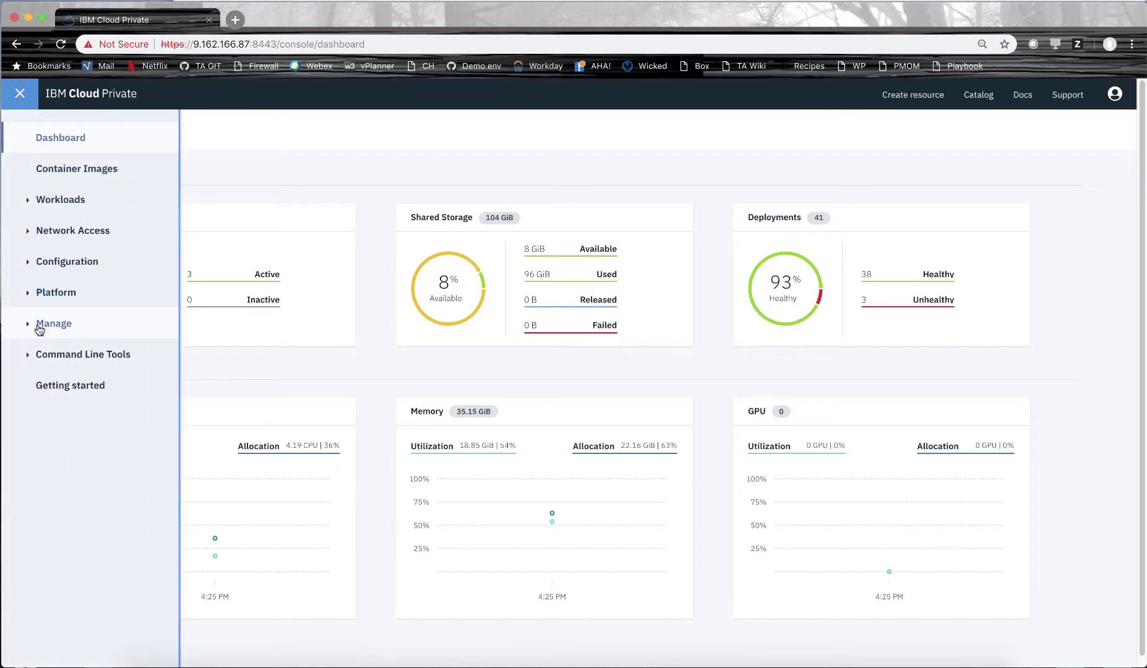
Step: Go to the Namespaces list under Manage in the side navigation
{"action": "left_click", "coordinate": [33, 325]}
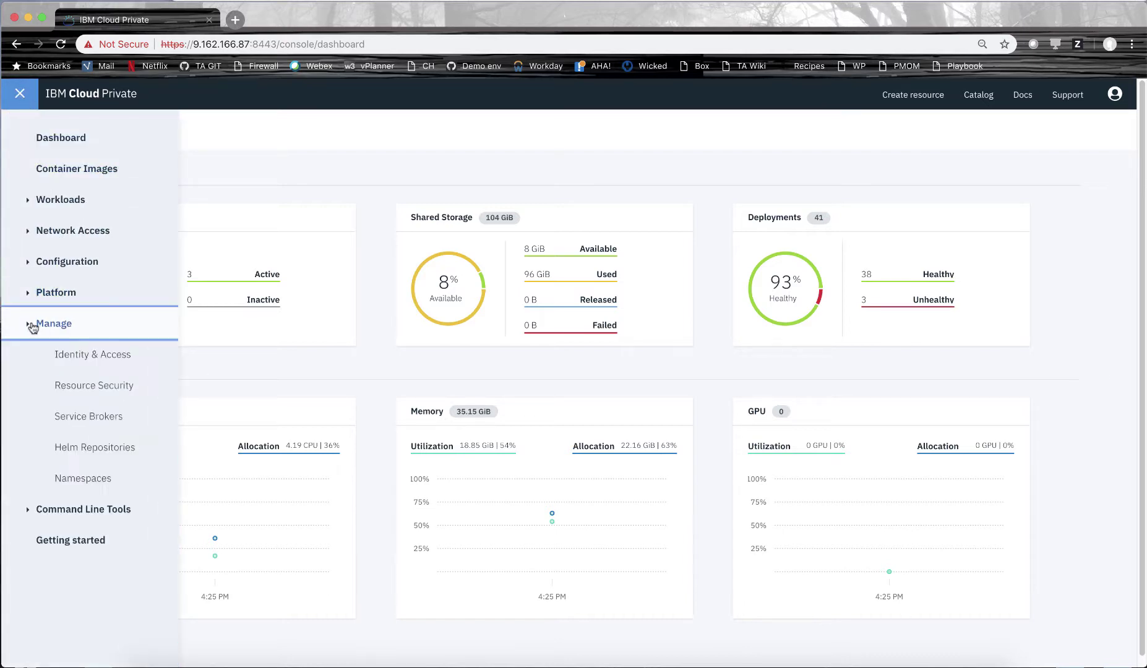
{"action": "left_click", "coordinate": [99, 477]}
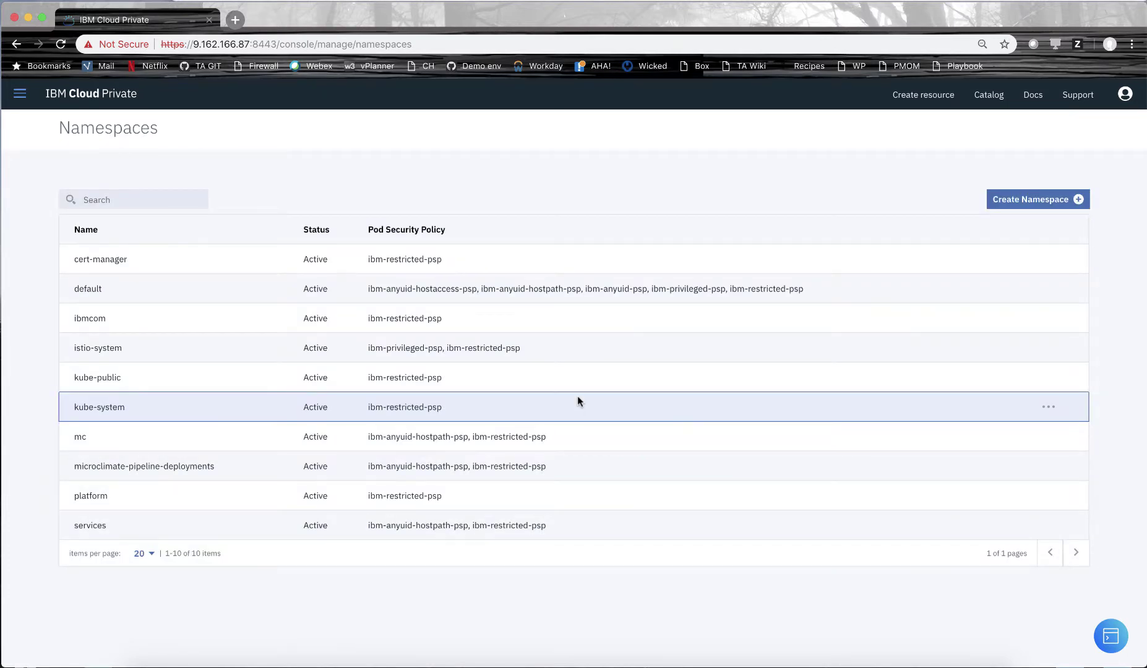
Step: Create namespace transadv-new-ns using the ibm-anyuid-psp pod security policy
{"action": "left_click", "coordinate": [1055, 203]}
{"action": "left_click", "coordinate": [539, 296]}
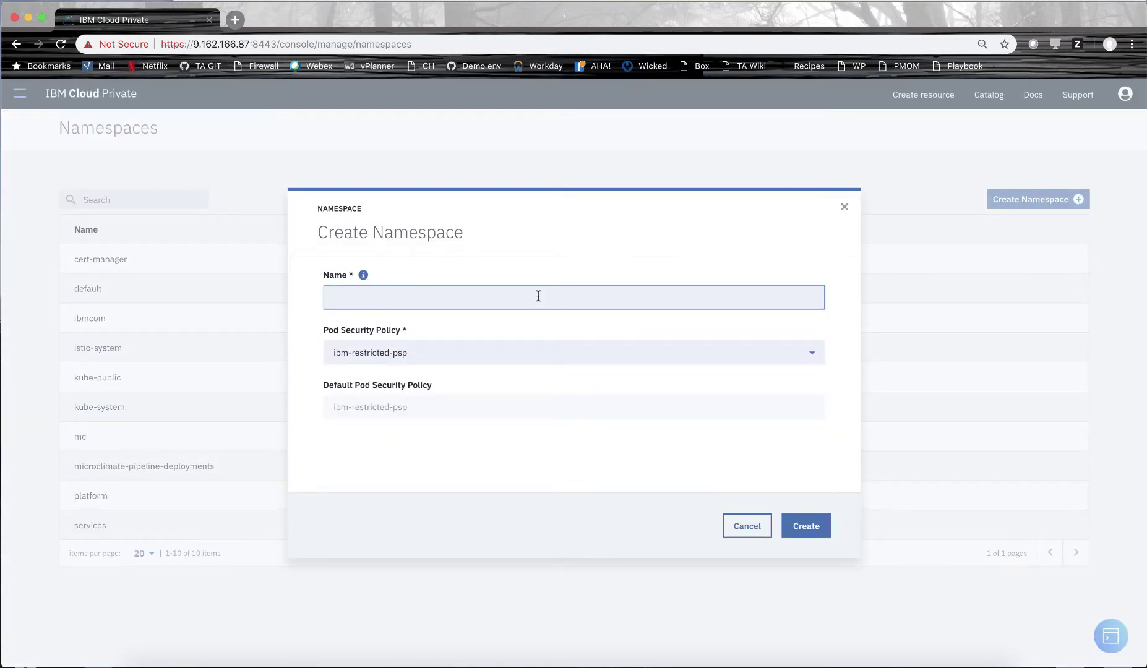
{"action": "type", "text": "transadv-new-ns"}
{"action": "left_click", "coordinate": [592, 363]}
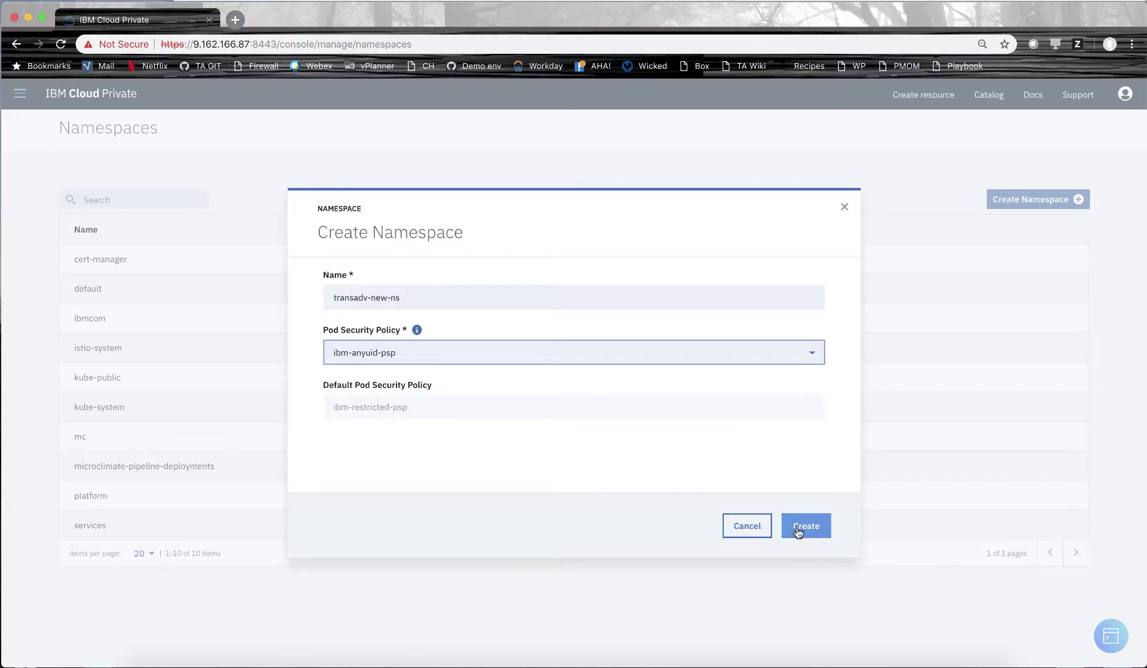
{"action": "left_click", "coordinate": [796, 527]}
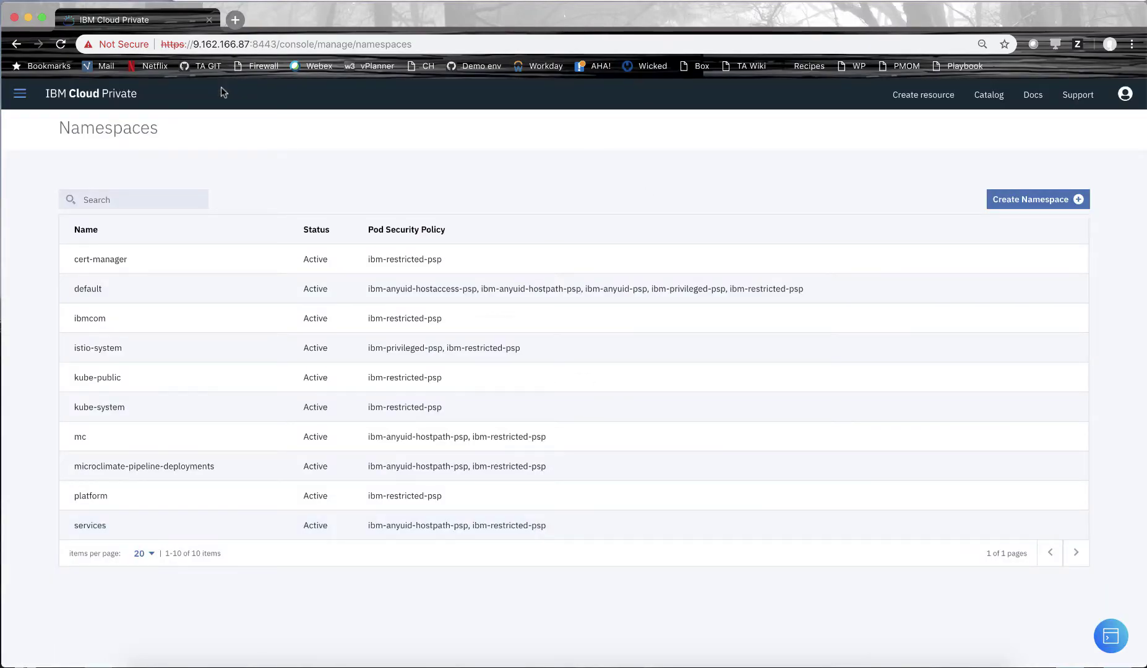
Step: Open the Secrets page under Configuration in the navigation menu
{"action": "left_click", "coordinate": [21, 98]}
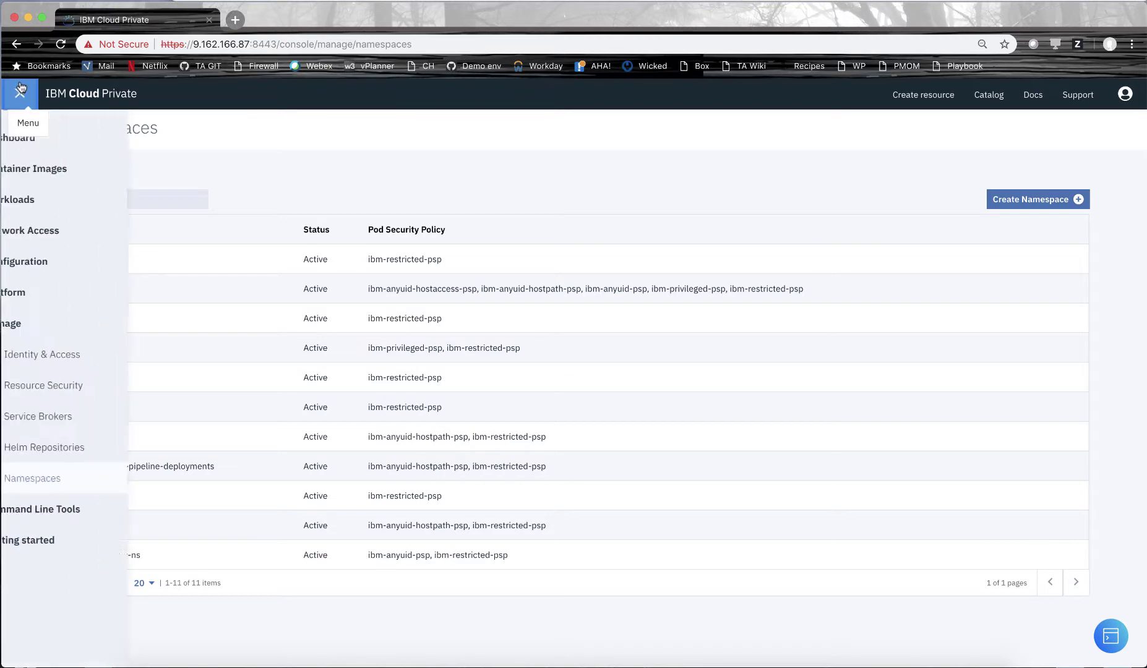
{"action": "left_click", "coordinate": [26, 266]}
{"action": "left_click", "coordinate": [71, 355]}
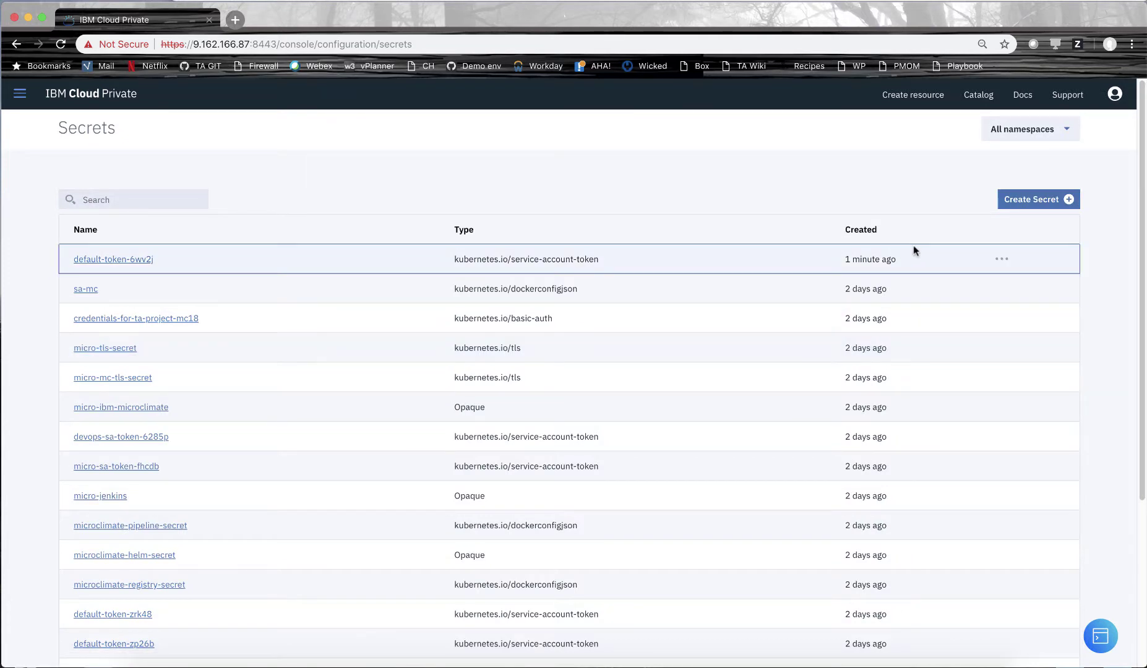
Step: In a web terminal, base64-encode the sample secret phrase and select the output
{"action": "left_click", "coordinate": [1102, 638]}
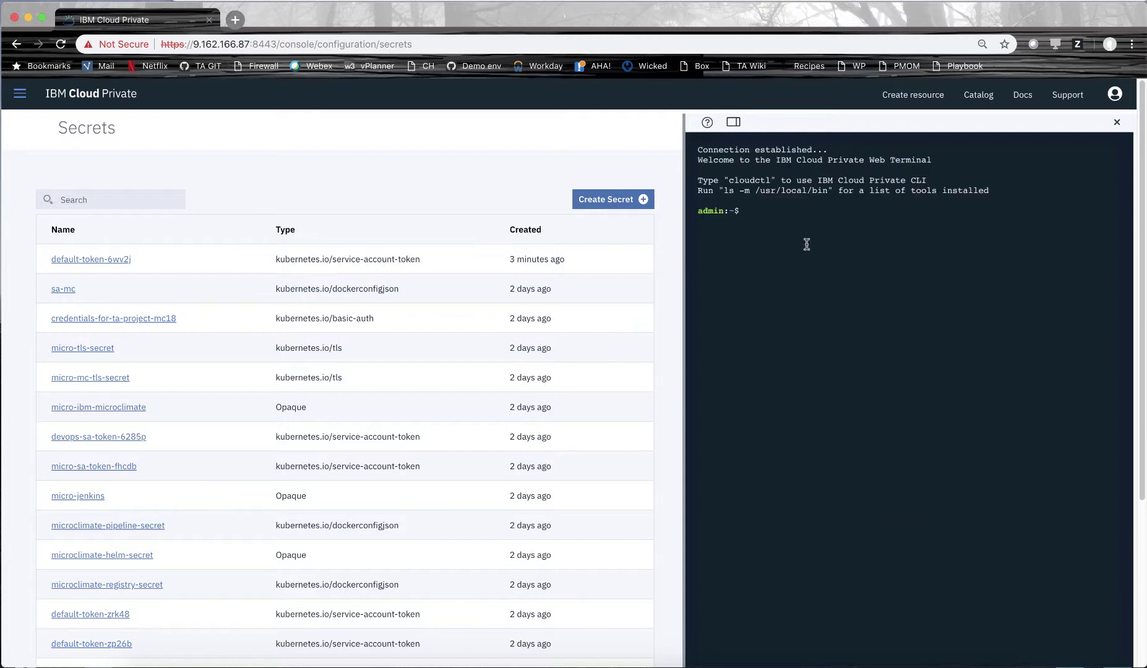
{"action": "type", "text": "echo "}
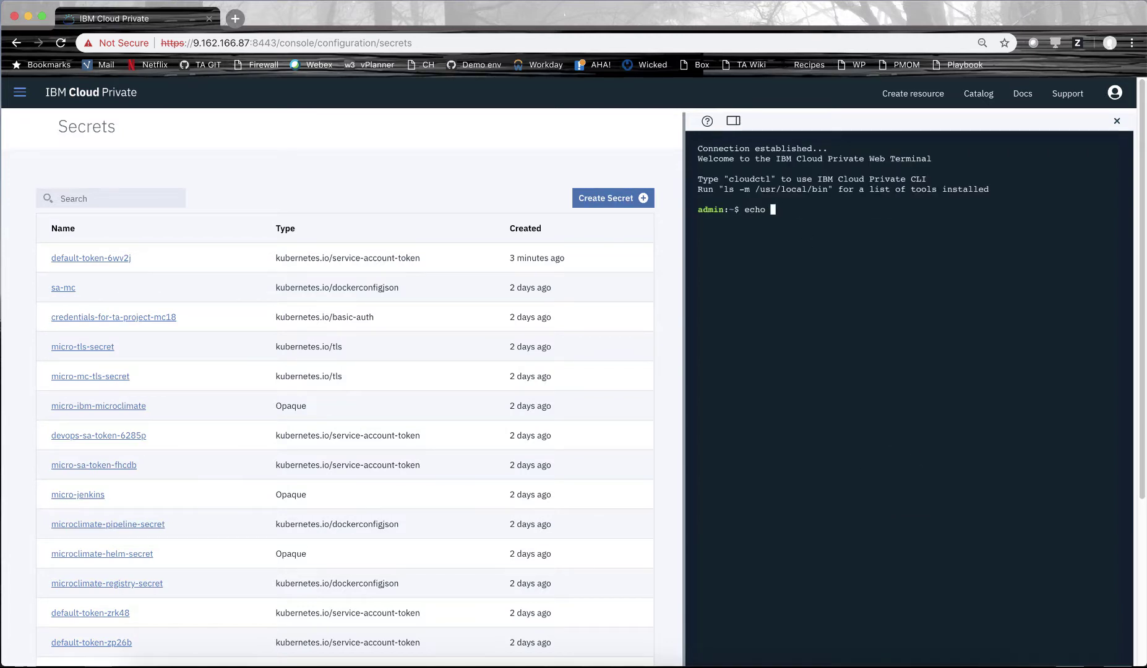
{"action": "type", "text": "-n \"this-will-be-my-secret\" | "}
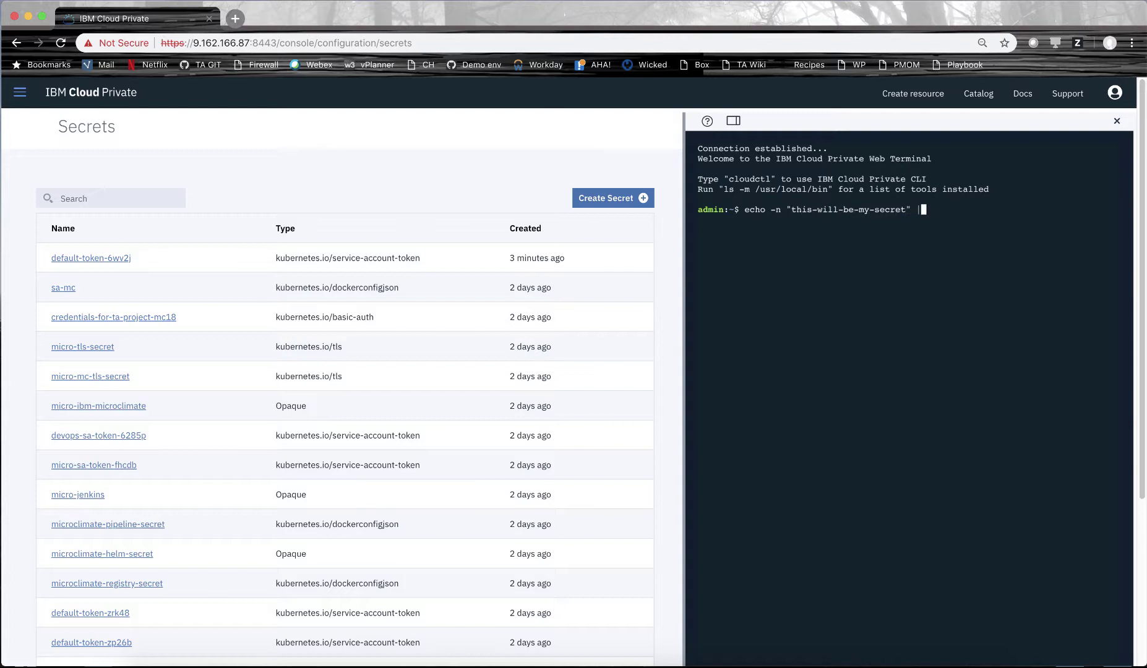
{"action": "type", "text": "base64"}
{"action": "key", "text": "Return"}
{"action": "left_click_drag", "start_coordinate": [699, 222], "coordinate": [863, 221]}
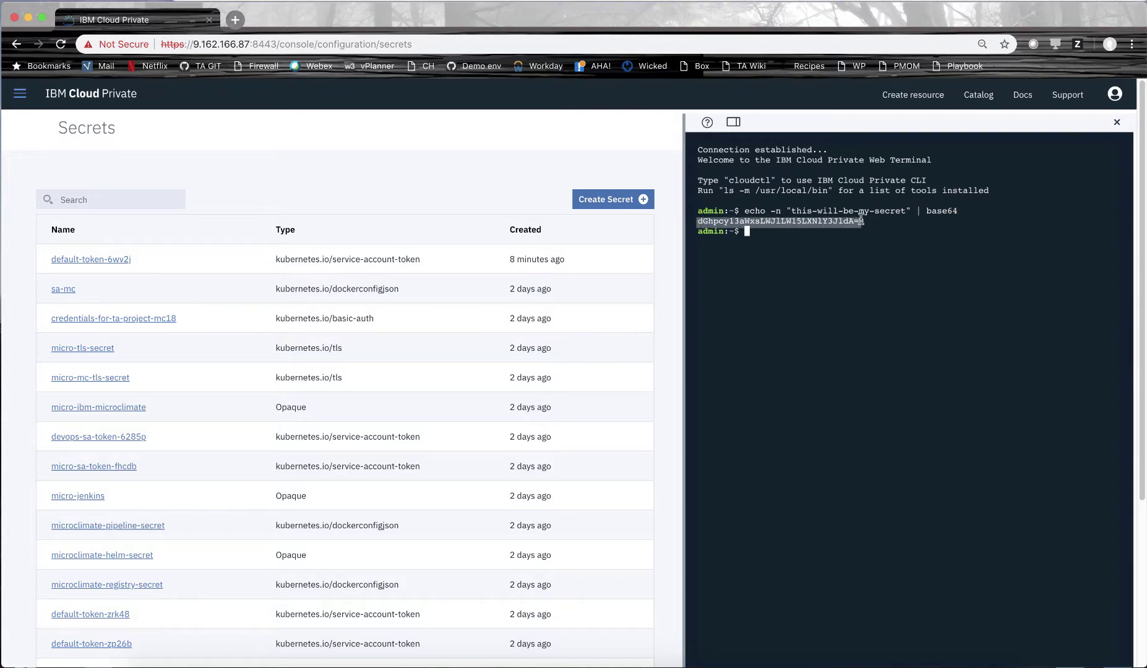
Step: Start a new secret named transadv-new-secret in namespace transadv-new-ns
{"action": "left_click", "coordinate": [618, 201]}
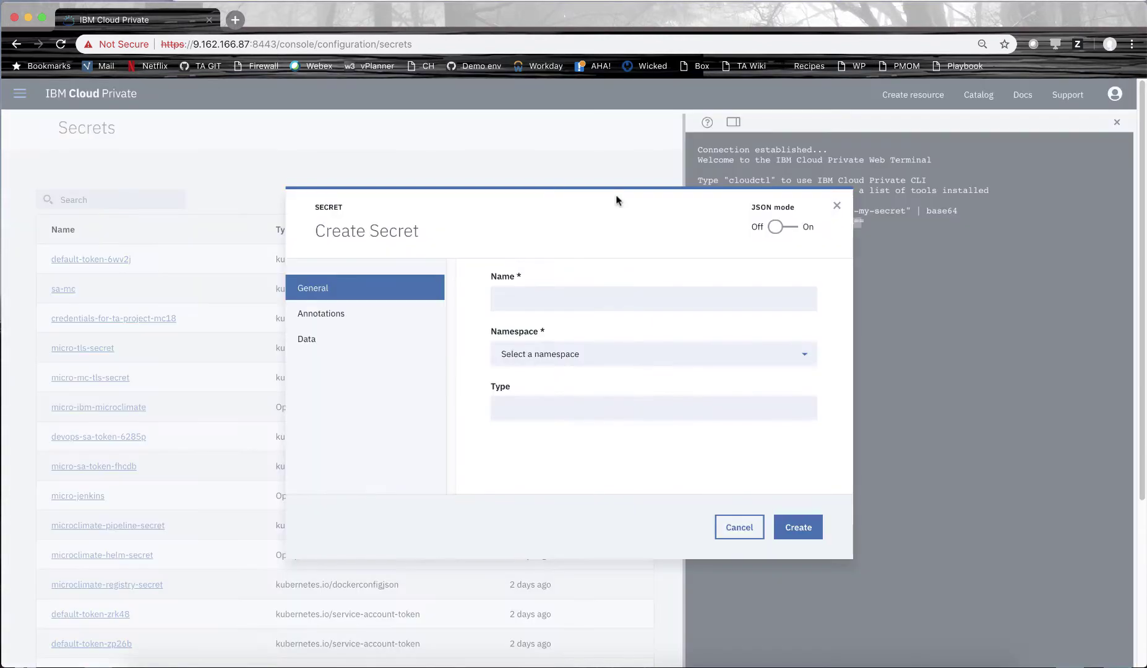
{"action": "left_click", "coordinate": [565, 297]}
{"action": "type", "text": "t"}
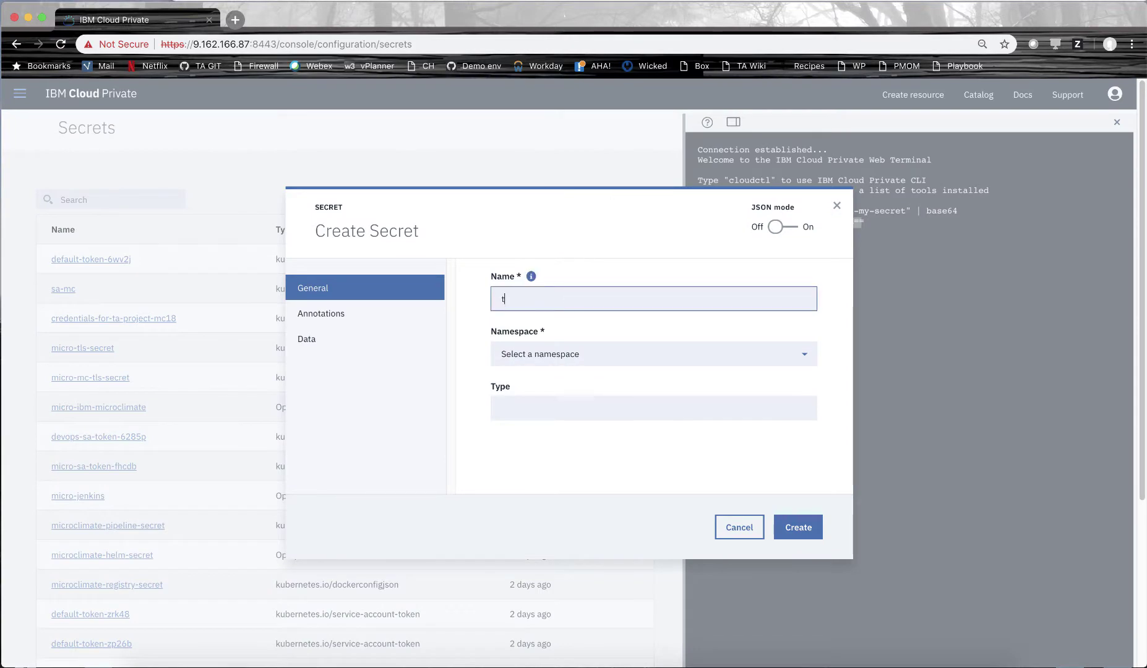
{"action": "type", "text": "ransadv-new-secret"}
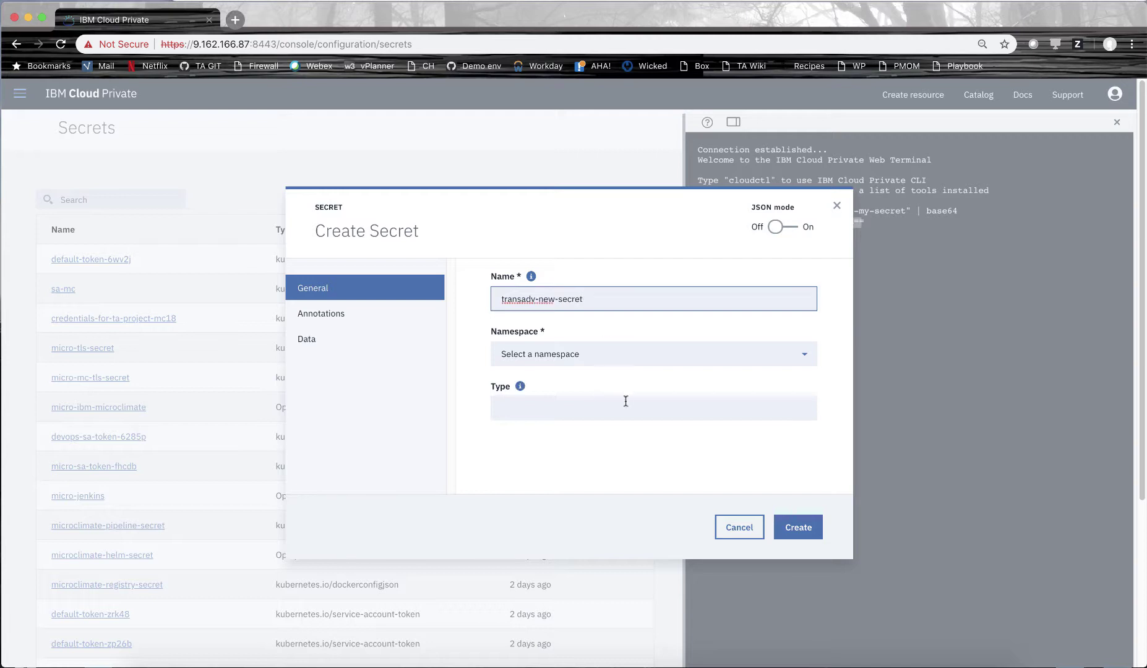
{"action": "left_click", "coordinate": [638, 355]}
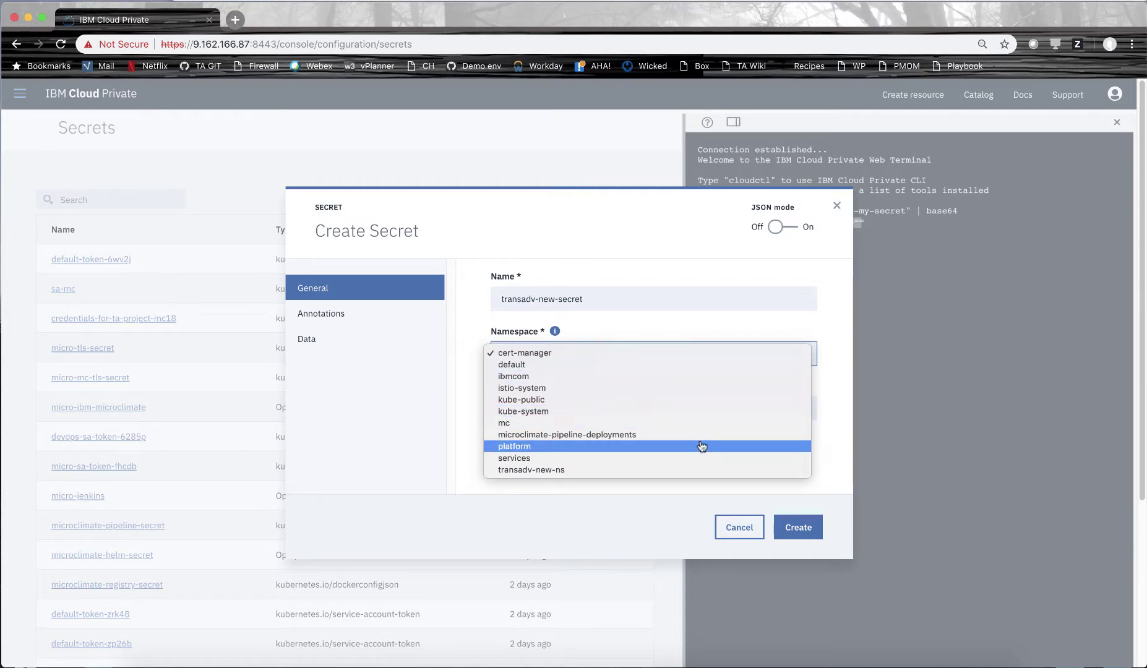
{"action": "left_click", "coordinate": [666, 470]}
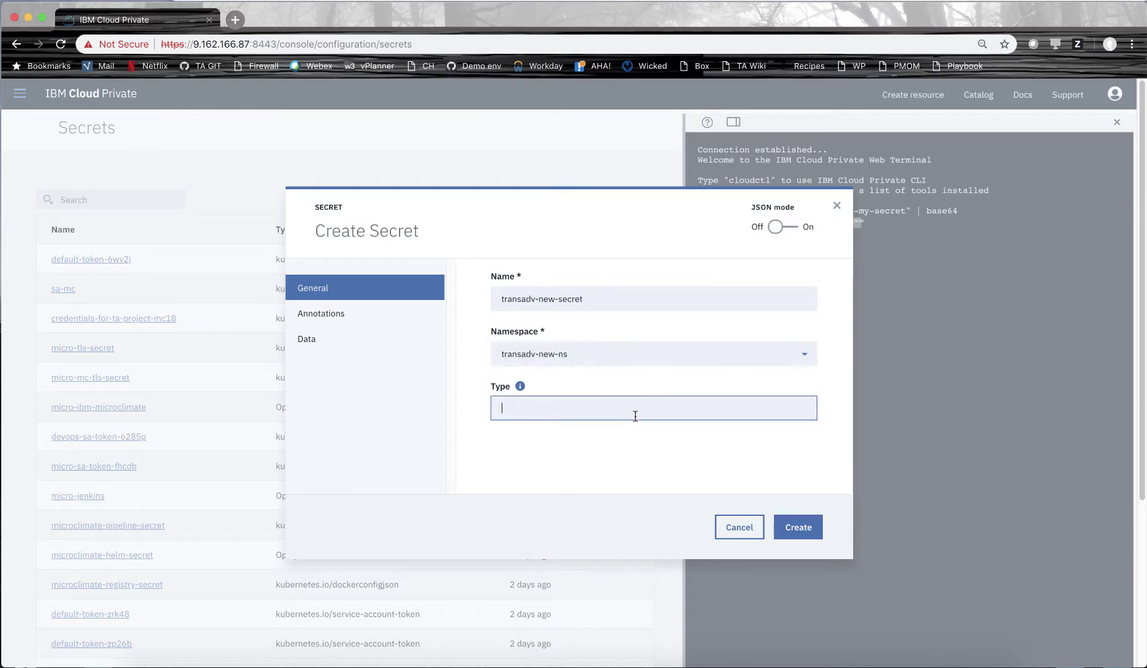
Step: Add a data entry named secret holding the pasted base64 value
{"action": "left_click", "coordinate": [317, 340]}
{"action": "left_click", "coordinate": [490, 309]}
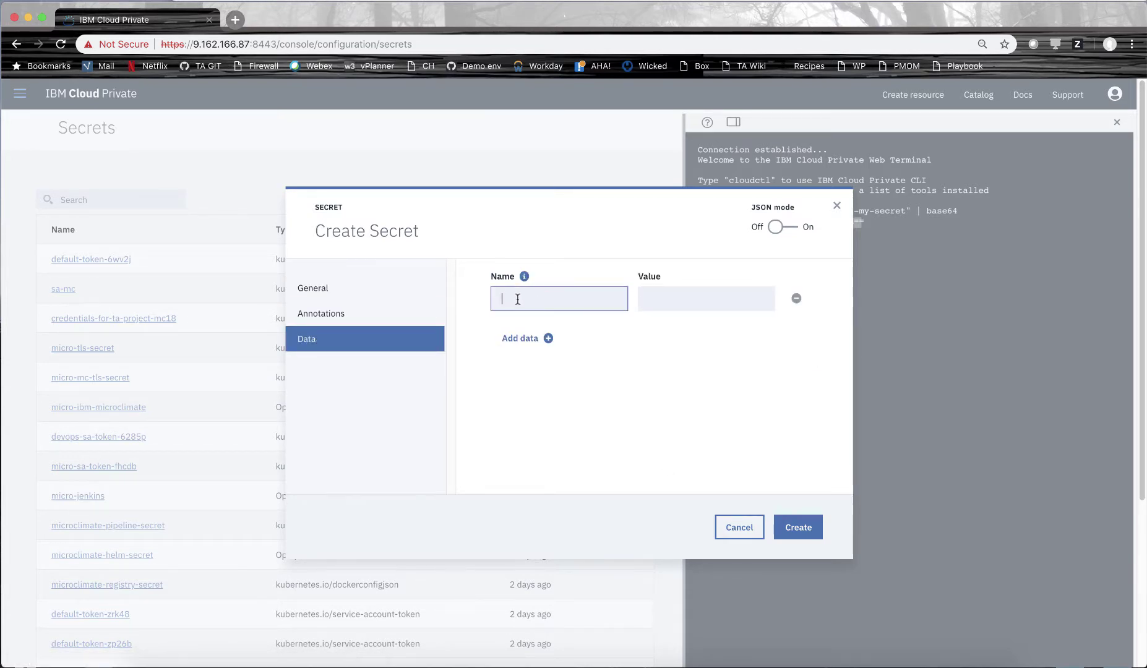
{"action": "type", "text": "secret"}
{"action": "left_click", "coordinate": [682, 301]}
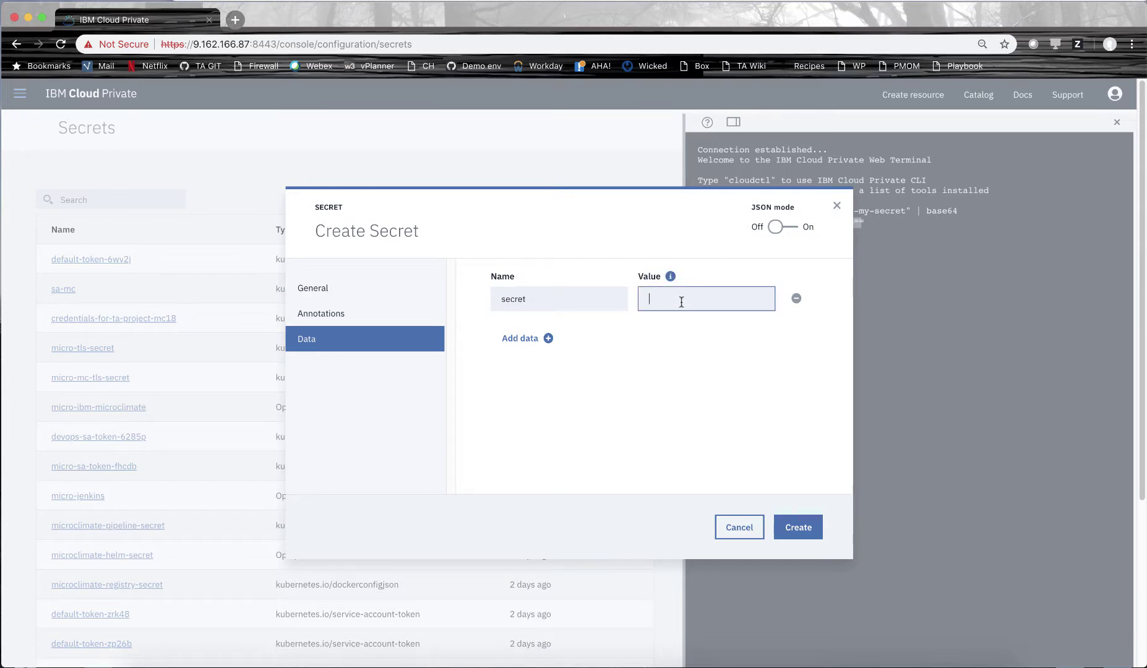
{"action": "right_click", "coordinate": [682, 303]}
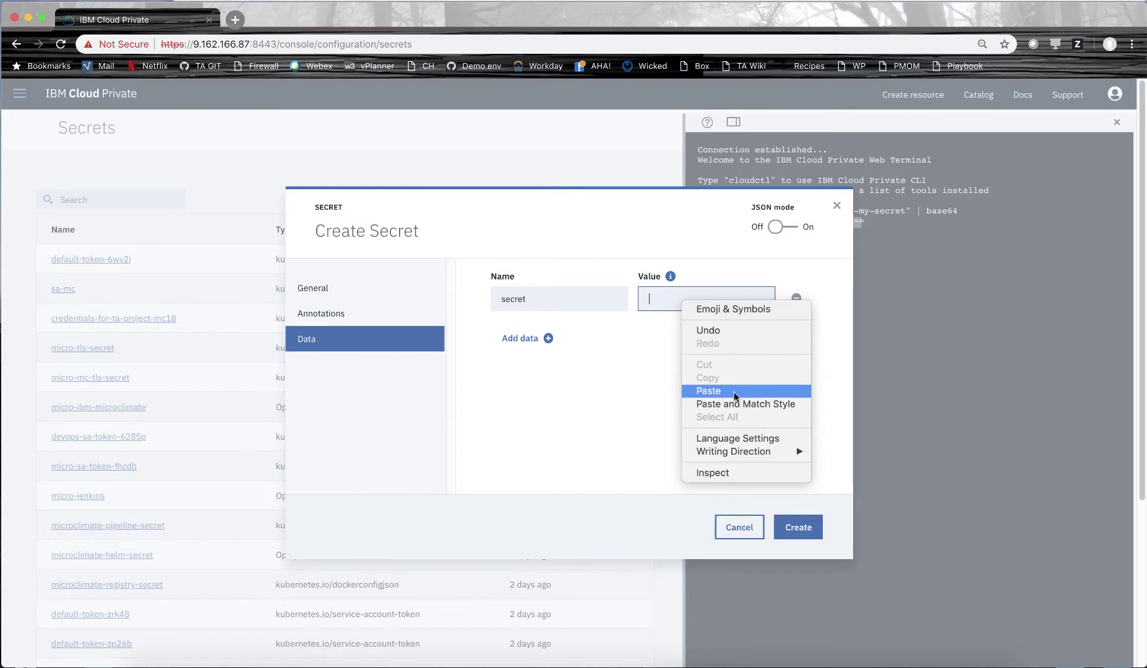
{"action": "left_click", "coordinate": [708, 390]}
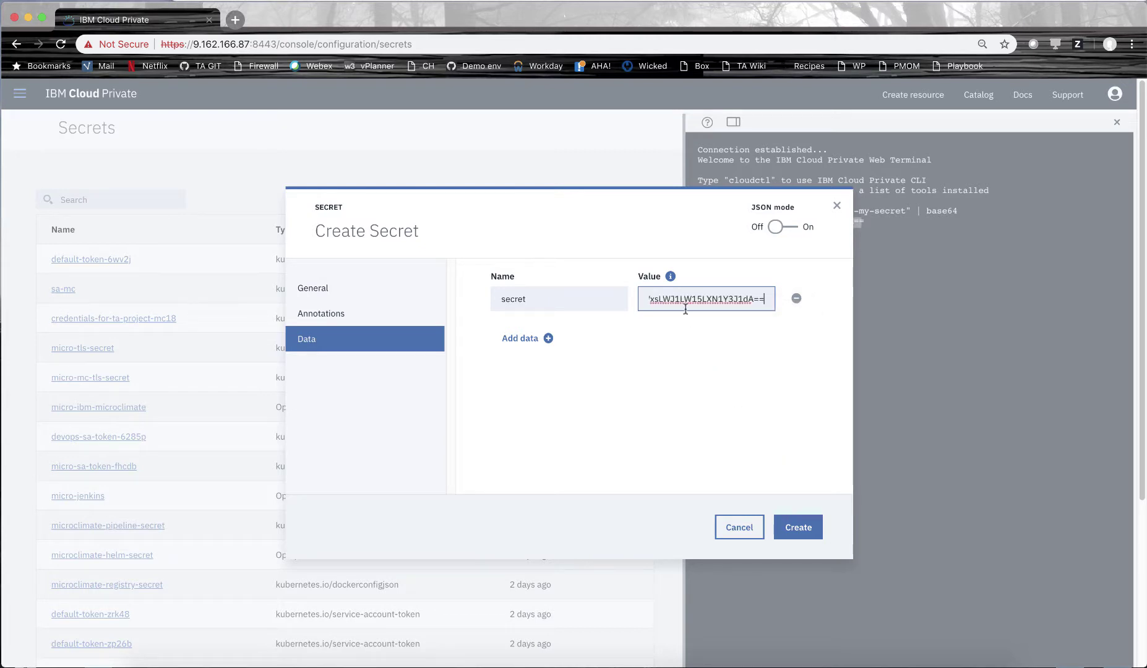
{"action": "left_click_drag", "start_coordinate": [685, 309], "coordinate": [575, 300]}
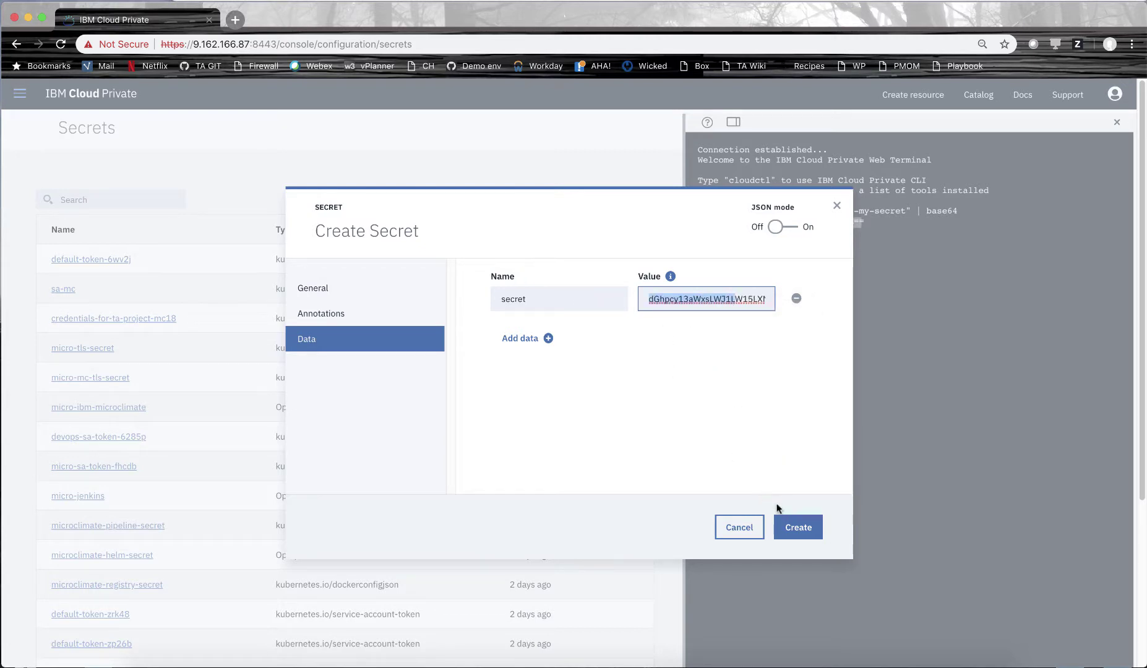
Step: Add a db_username entry with the same encoded value and create the secret
{"action": "left_click", "coordinate": [548, 339]}
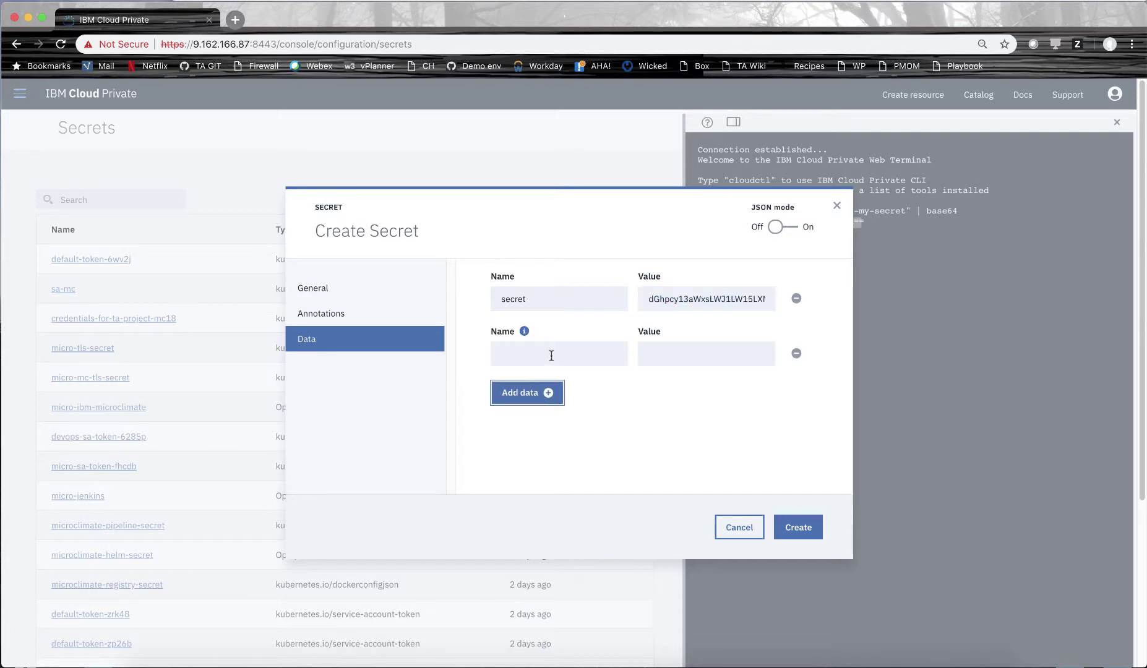
{"action": "left_click", "coordinate": [550, 353]}
{"action": "type", "text": "db_"}
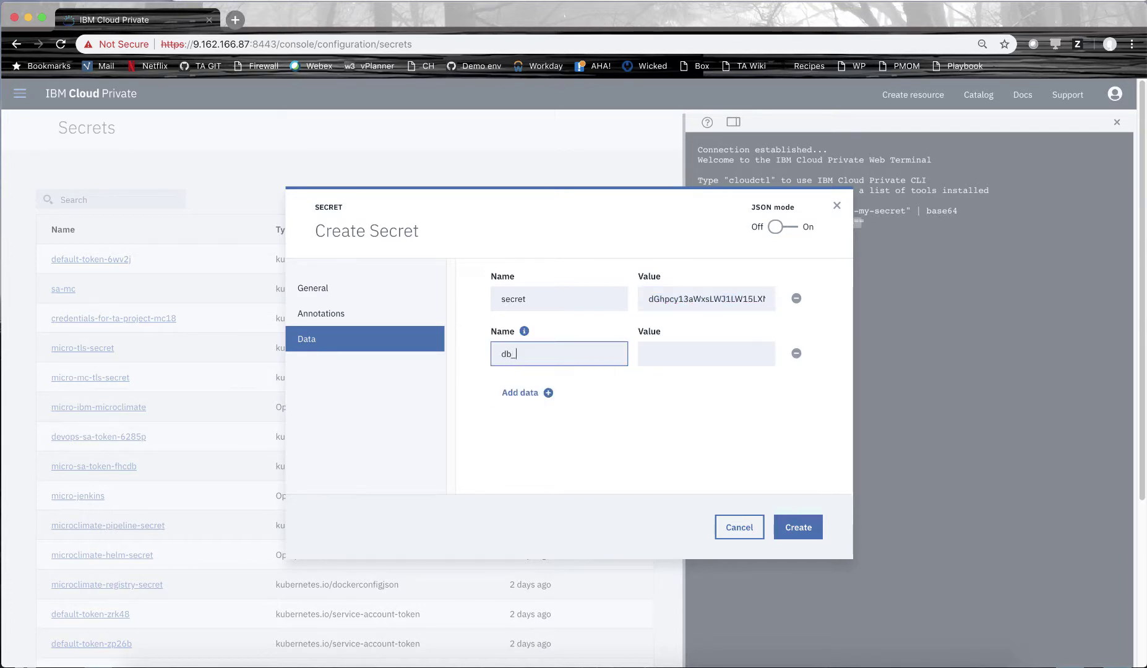
{"action": "type", "text": "username"}
{"action": "left_click", "coordinate": [691, 359]}
{"action": "key", "text": "super+v"}
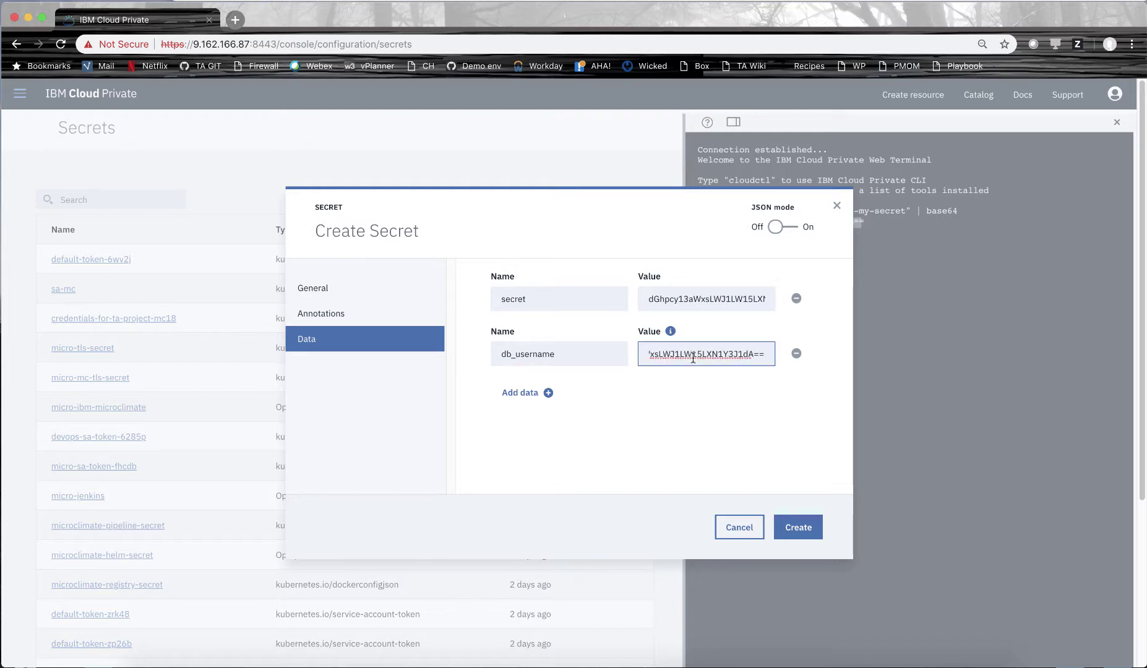
{"action": "left_click", "coordinate": [794, 525]}
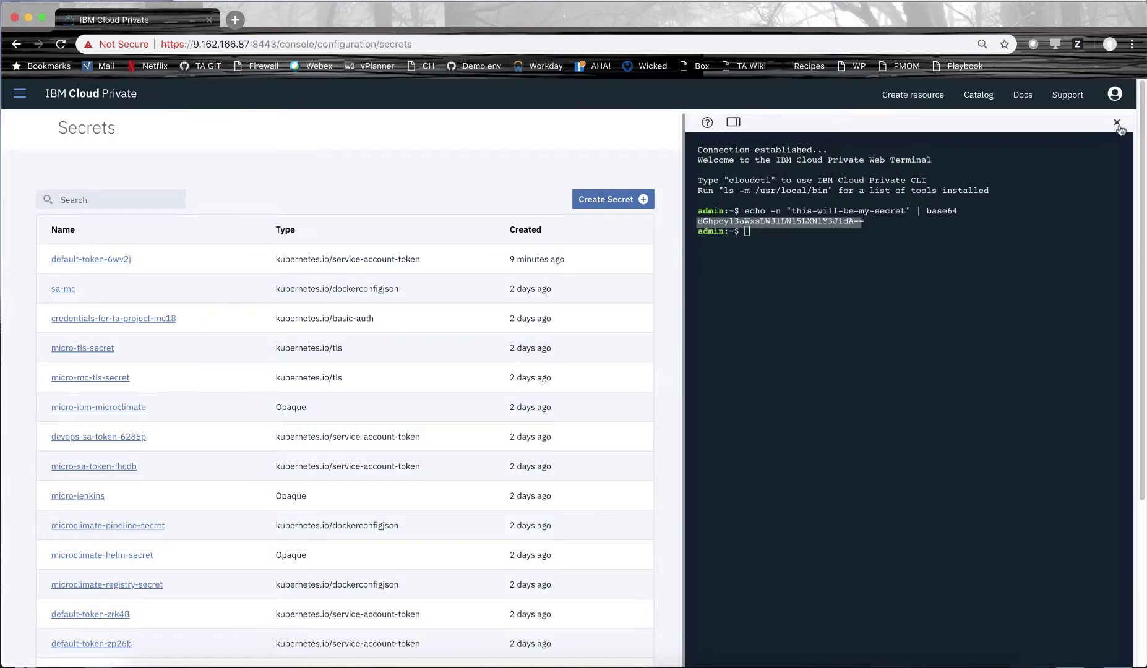
Step: Filter the Catalog to ibm-charts and IBM Cloud Pak, then open the ibm-transadv-dev chart
{"action": "left_click", "coordinate": [979, 95]}
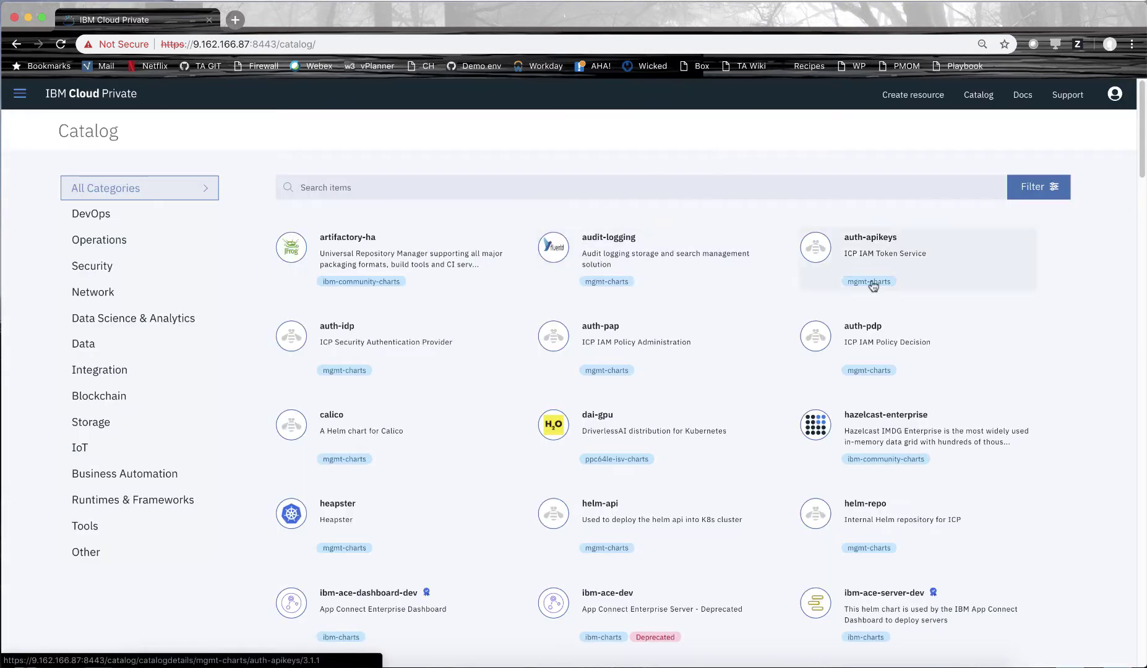
{"action": "left_click", "coordinate": [1051, 191]}
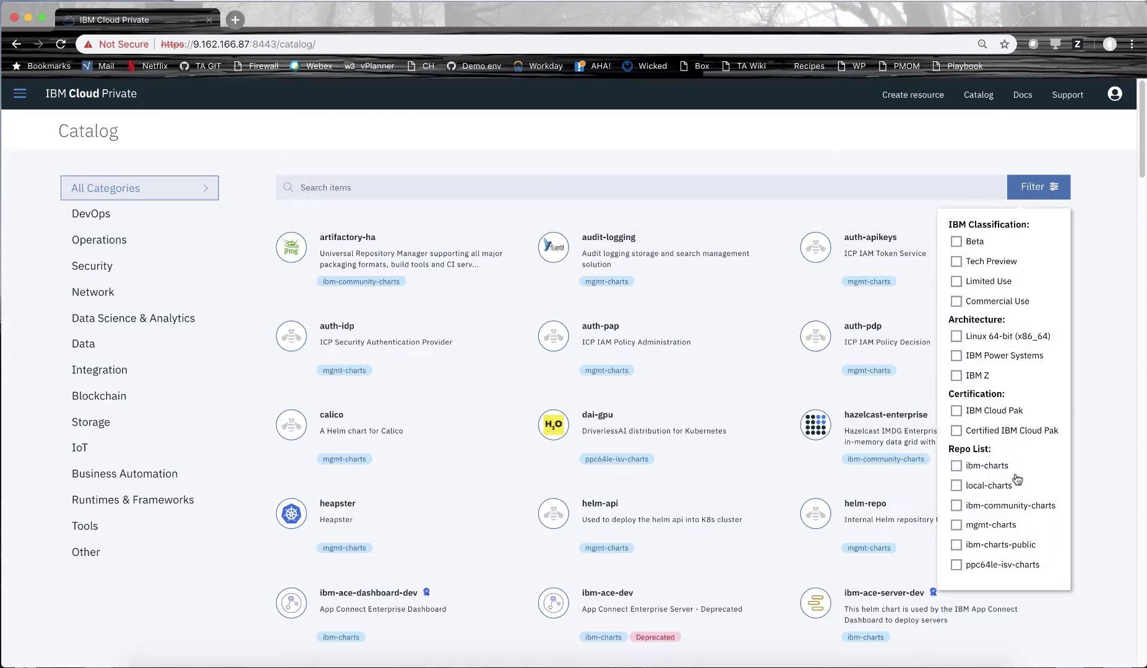
{"action": "left_click", "coordinate": [956, 465]}
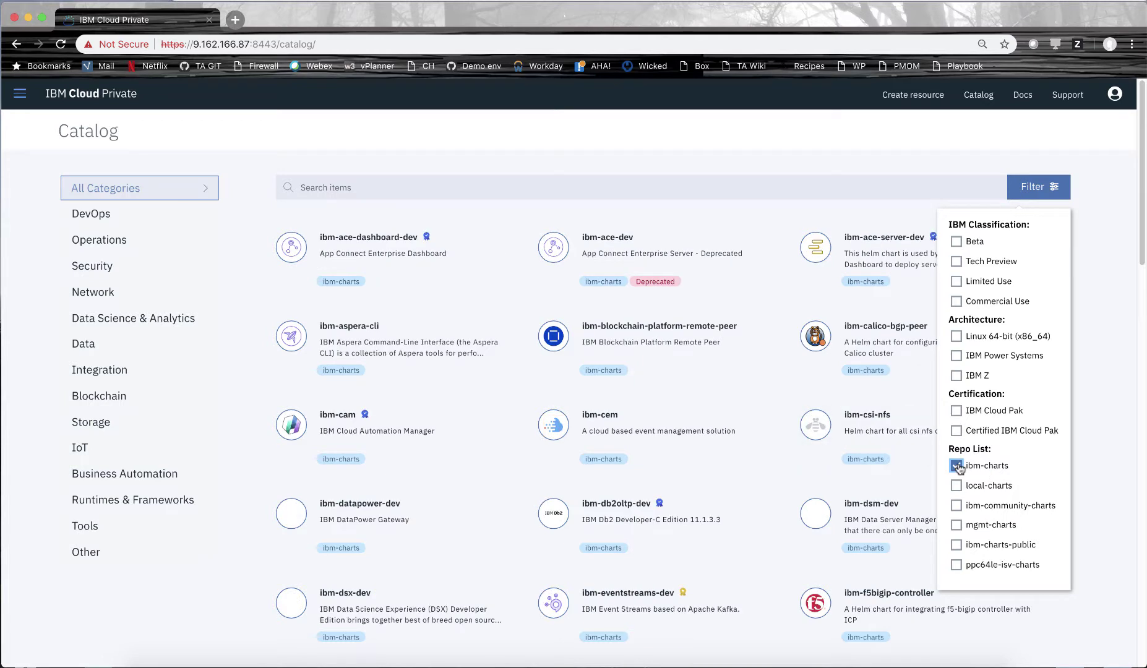
{"action": "left_click", "coordinate": [957, 411]}
{"action": "left_click", "coordinate": [806, 464]}
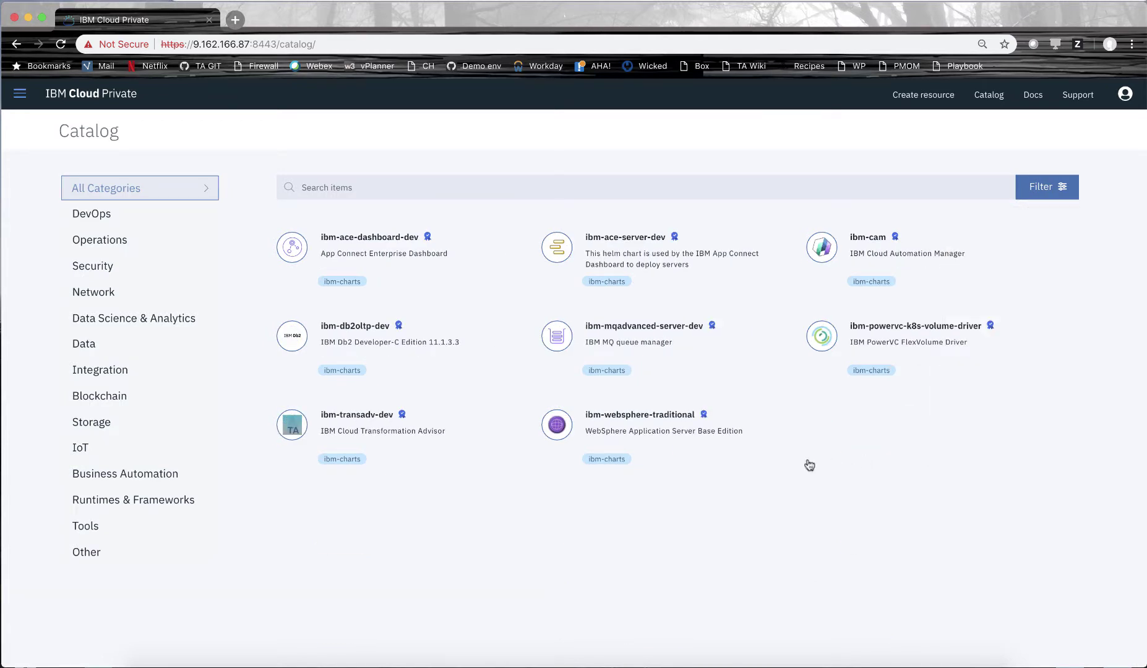
{"action": "left_click", "coordinate": [353, 427]}
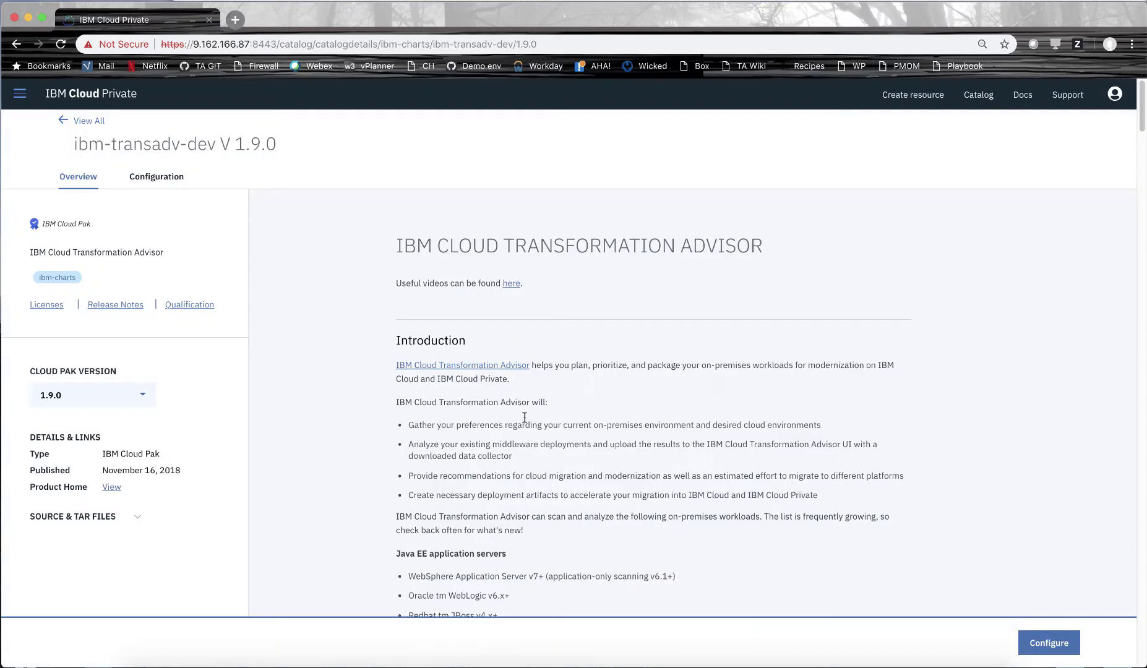
{"action": "scroll", "coordinate": [525, 418], "scroll_direction": "down", "scroll_amount": 20}
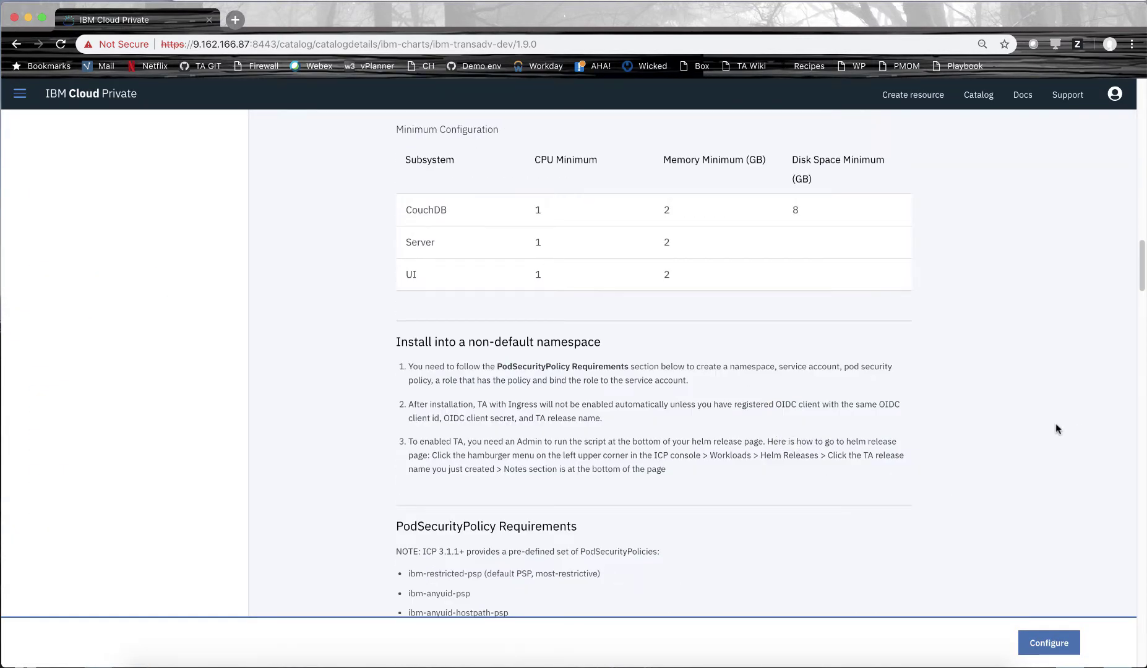
Step: Configure the chart with release name newtarel and target namespace transadv-new-ns
{"action": "left_click", "coordinate": [1049, 643]}
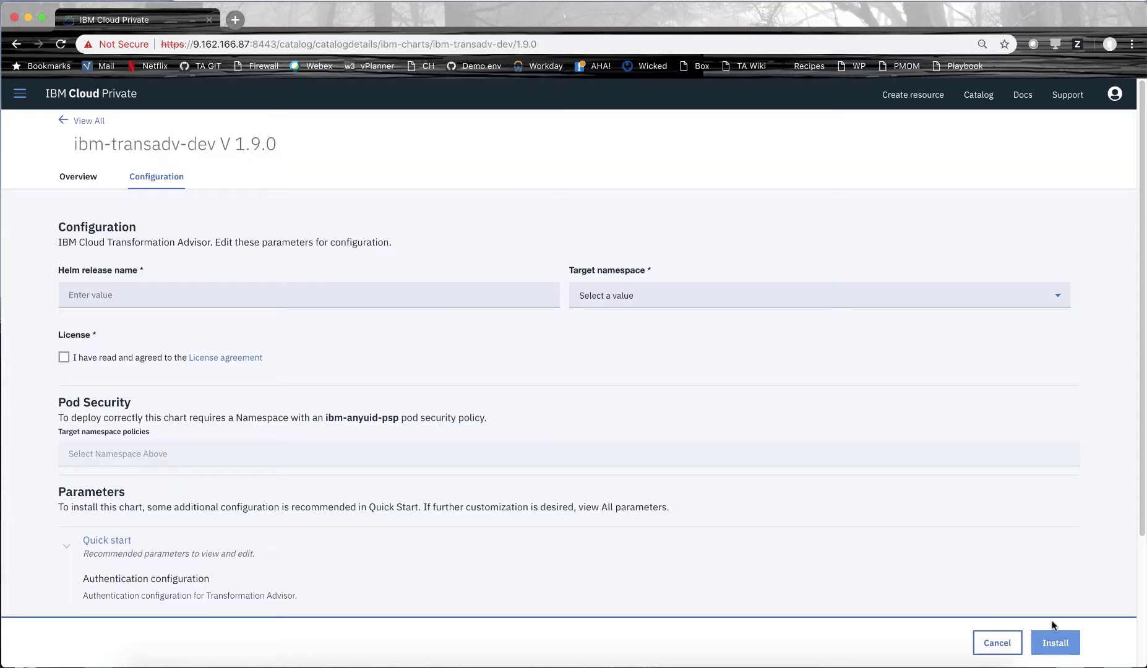
{"action": "left_click", "coordinate": [314, 297]}
{"action": "type", "text": "newtarel"}
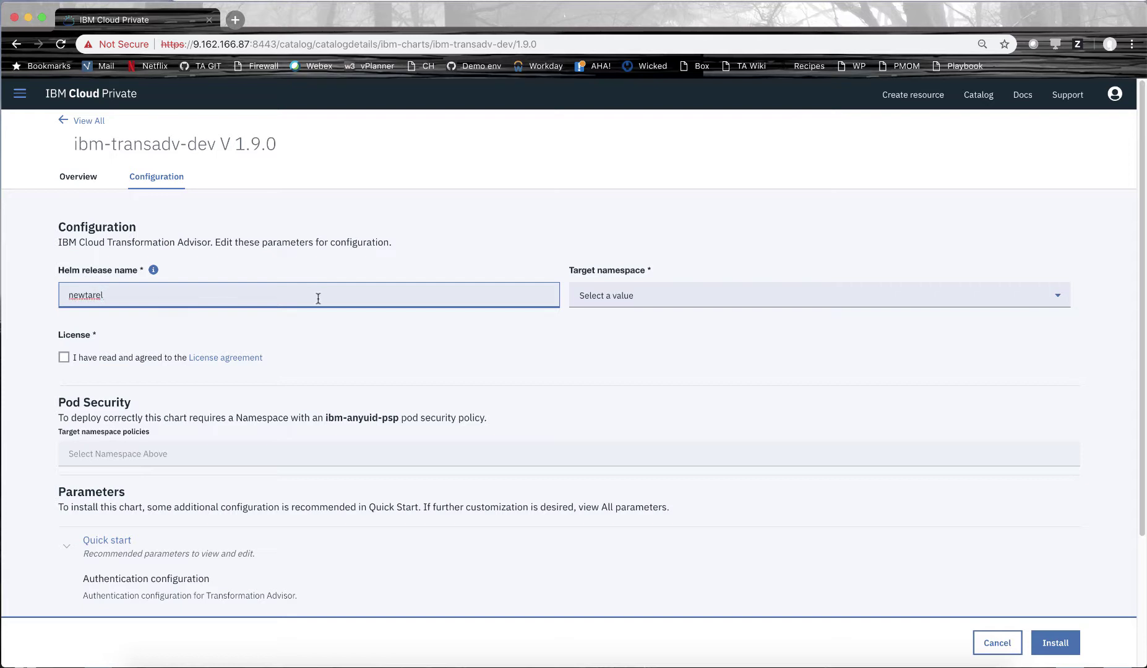
{"action": "left_click", "coordinate": [677, 298]}
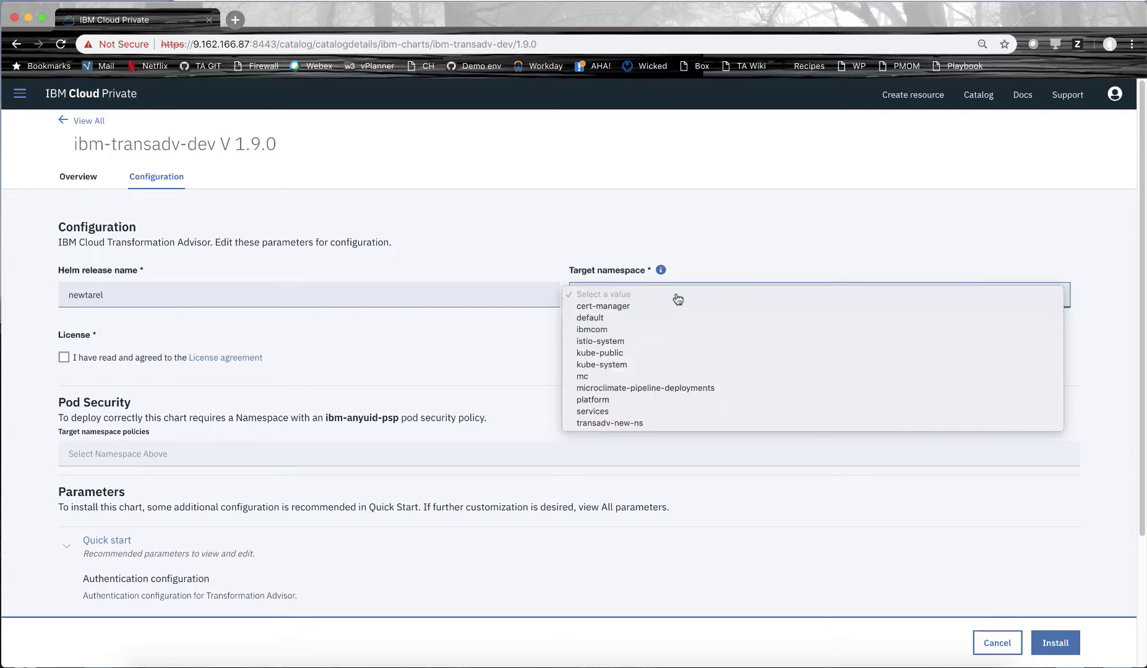
{"action": "left_click", "coordinate": [622, 423]}
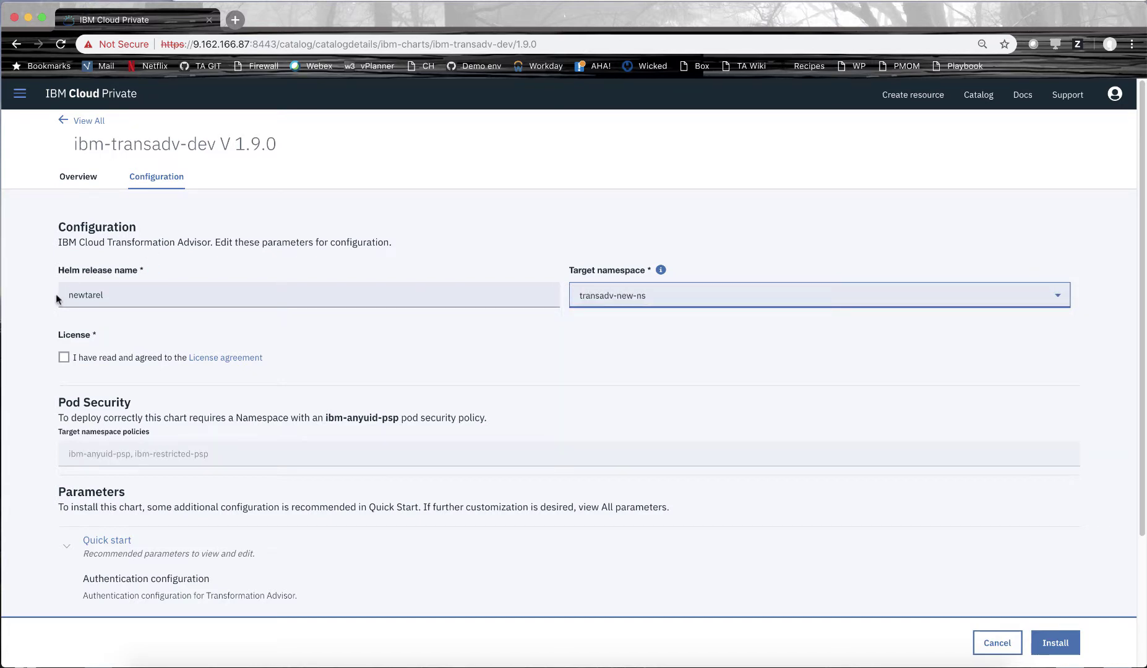
Step: Accept the chart's license agreement after reviewing its text
{"action": "left_click", "coordinate": [63, 357]}
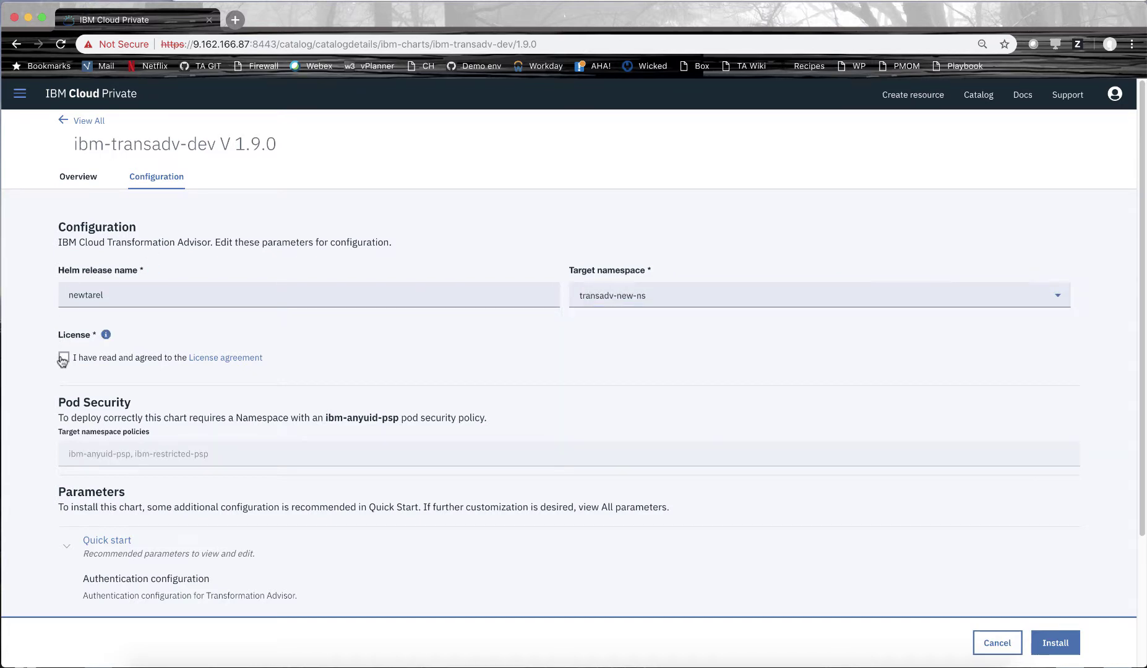
{"action": "left_click", "coordinate": [219, 359]}
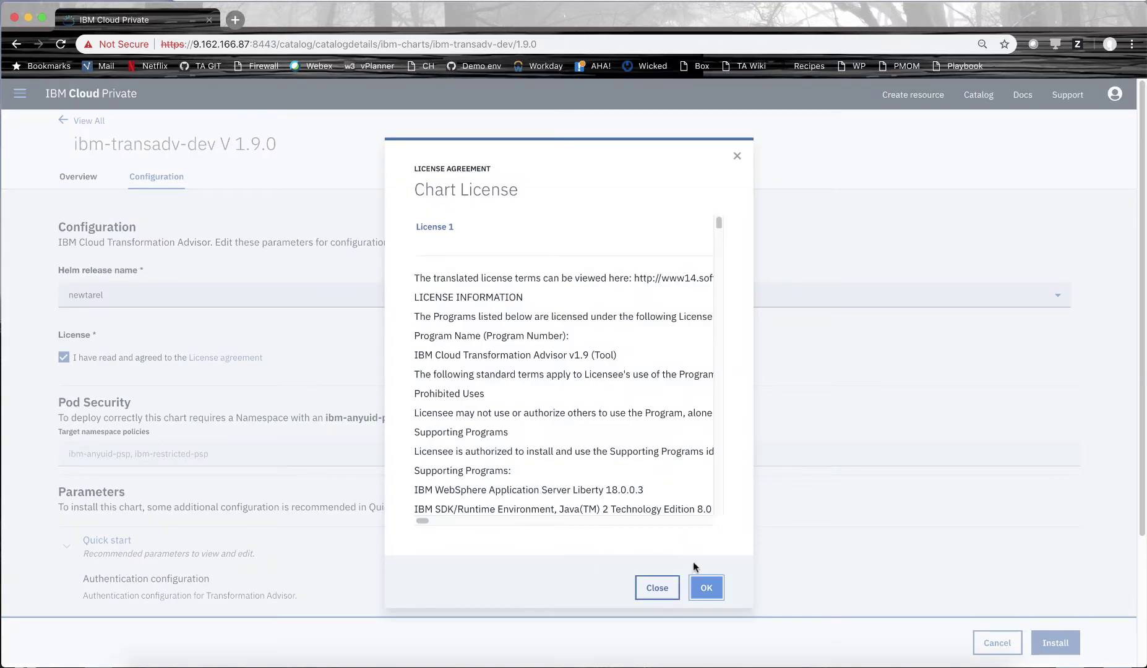
{"action": "left_click", "coordinate": [704, 588]}
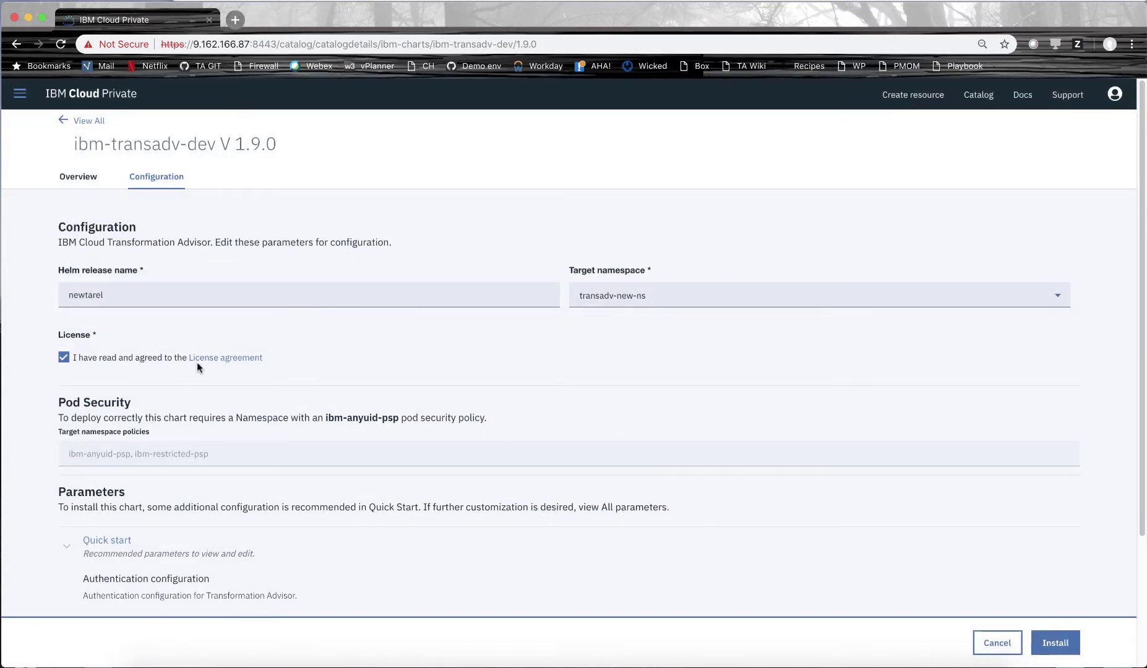
{"action": "scroll", "coordinate": [189, 394], "scroll_direction": "down", "scroll_amount": 1}
{"action": "scroll", "coordinate": [189, 395], "scroll_direction": "down", "scroll_amount": 2}
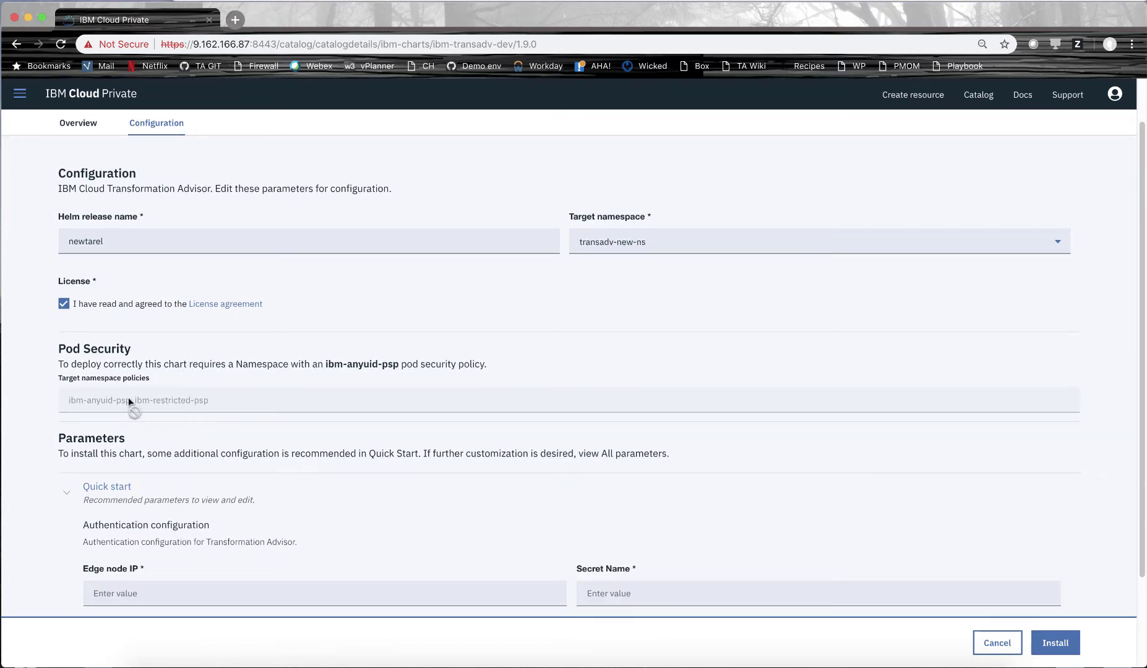
Step: In Quick start, set Edge node IP to 9.162.166.87 copied from the page address
{"action": "scroll", "coordinate": [222, 481], "scroll_direction": "down", "scroll_amount": 1}
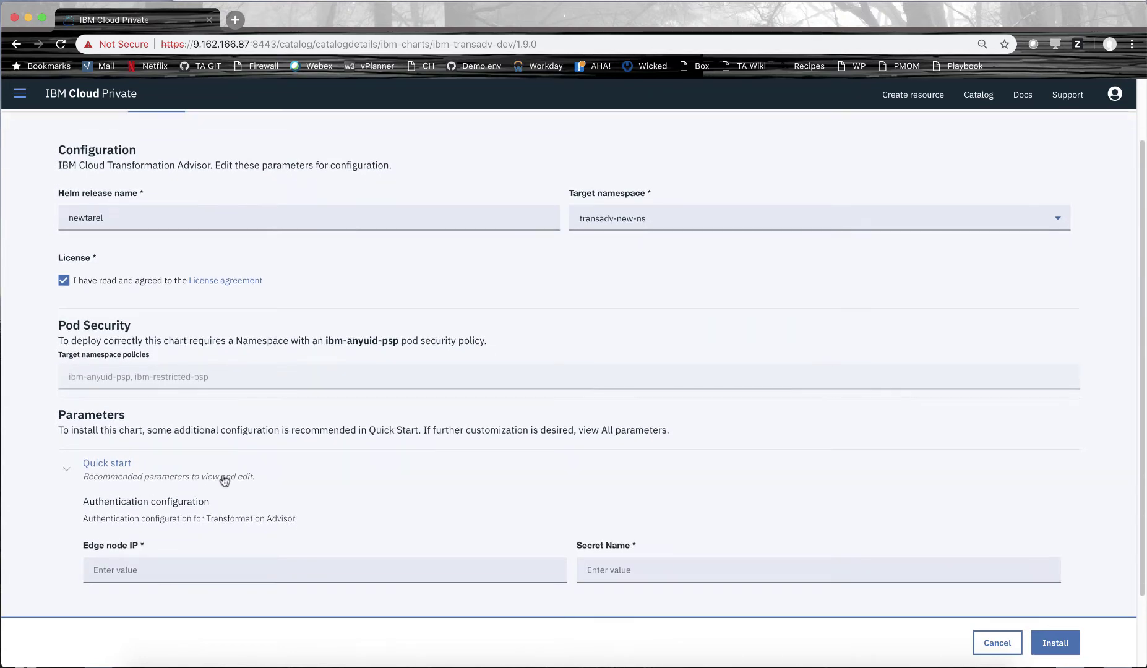
{"action": "left_click", "coordinate": [95, 469]}
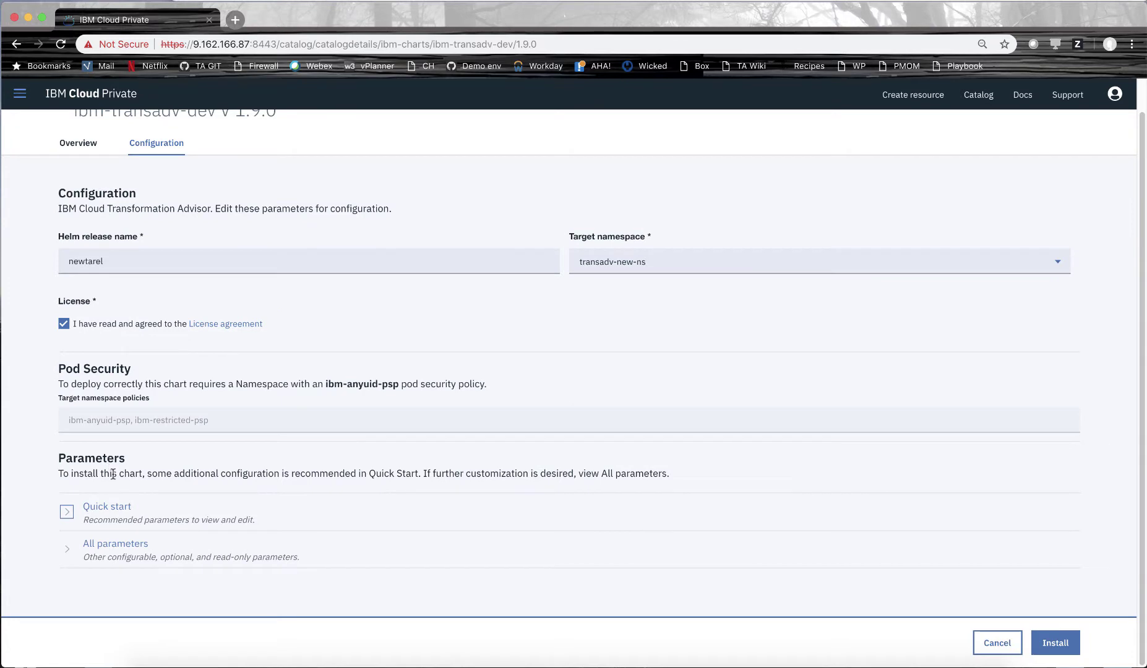
{"action": "left_click", "coordinate": [80, 508]}
{"action": "scroll", "coordinate": [284, 492], "scroll_direction": "down", "scroll_amount": 4}
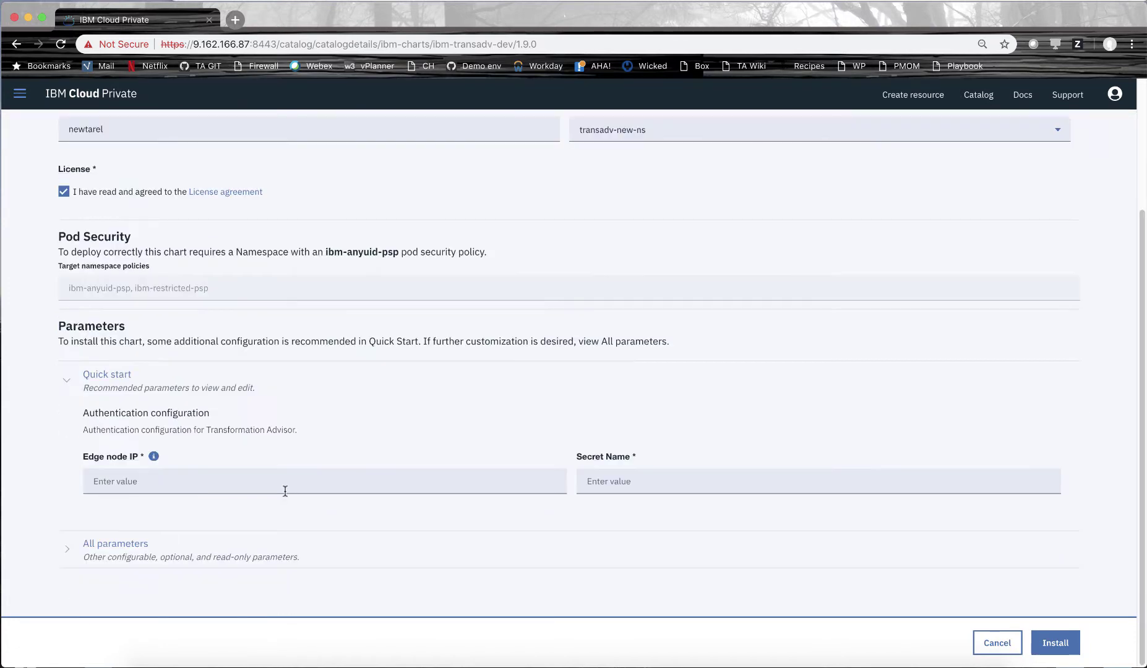
{"action": "left_click", "coordinate": [107, 481]}
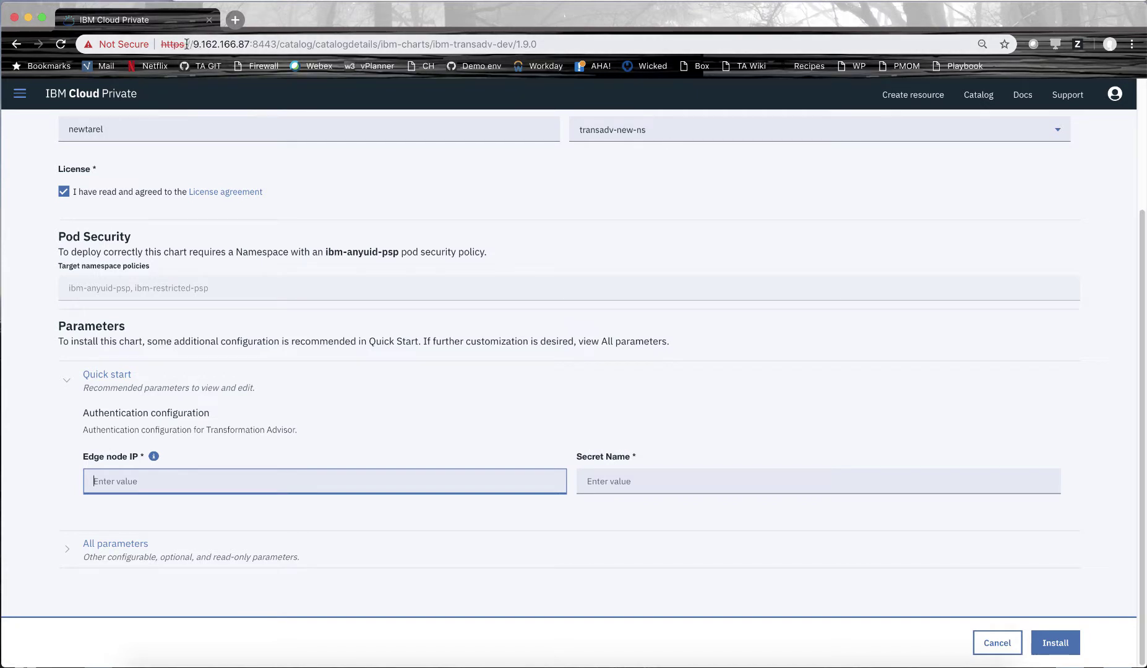
{"action": "left_click_drag", "start_coordinate": [194, 44], "coordinate": [247, 44]}
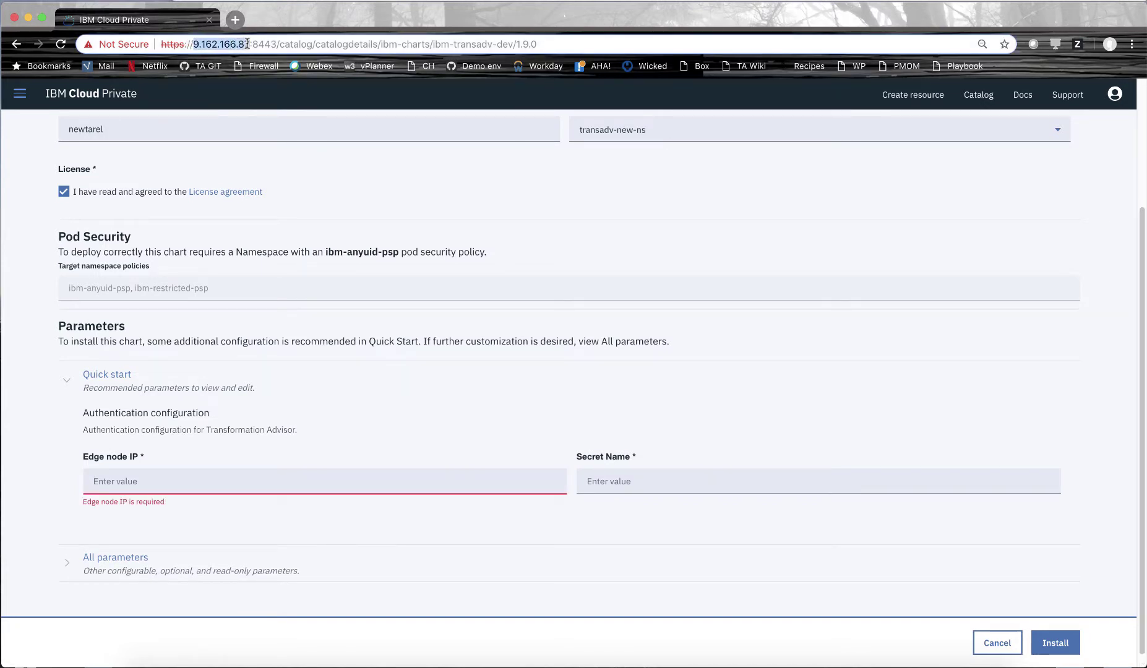
{"action": "left_click", "coordinate": [197, 482]}
{"action": "type", "text": "9.162.166.87"}
Step: Enter transadv-new-secret as Secret Name and install the chart
{"action": "left_click", "coordinate": [631, 481]}
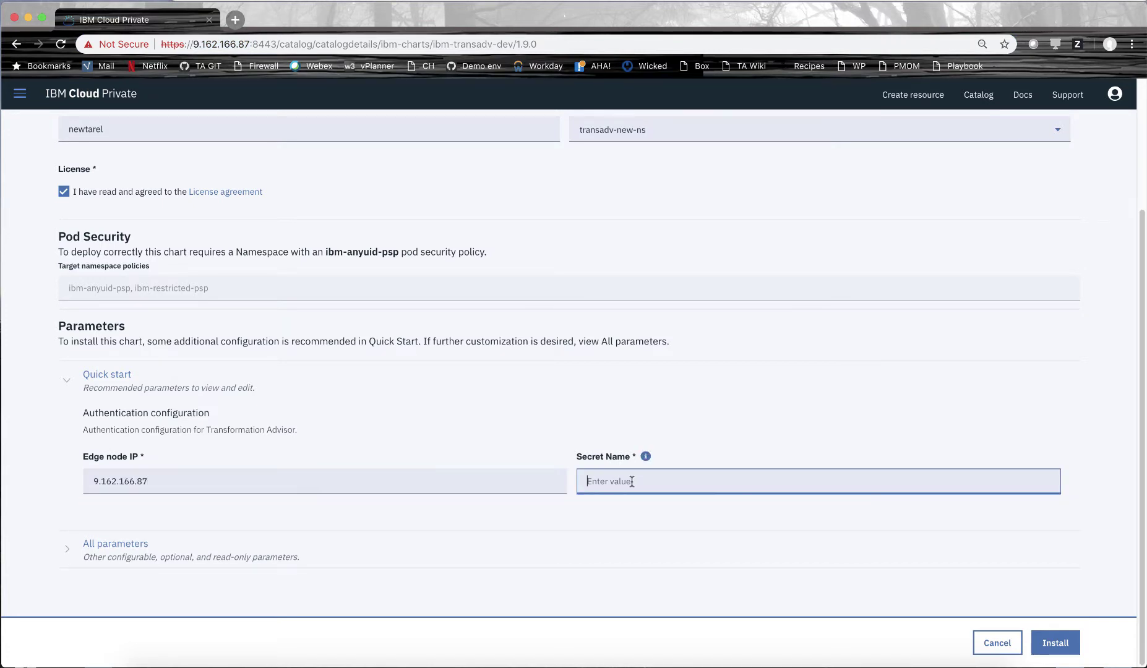
{"action": "type", "text": "transadv-new-secret"}
{"action": "left_click", "coordinate": [1050, 647]}
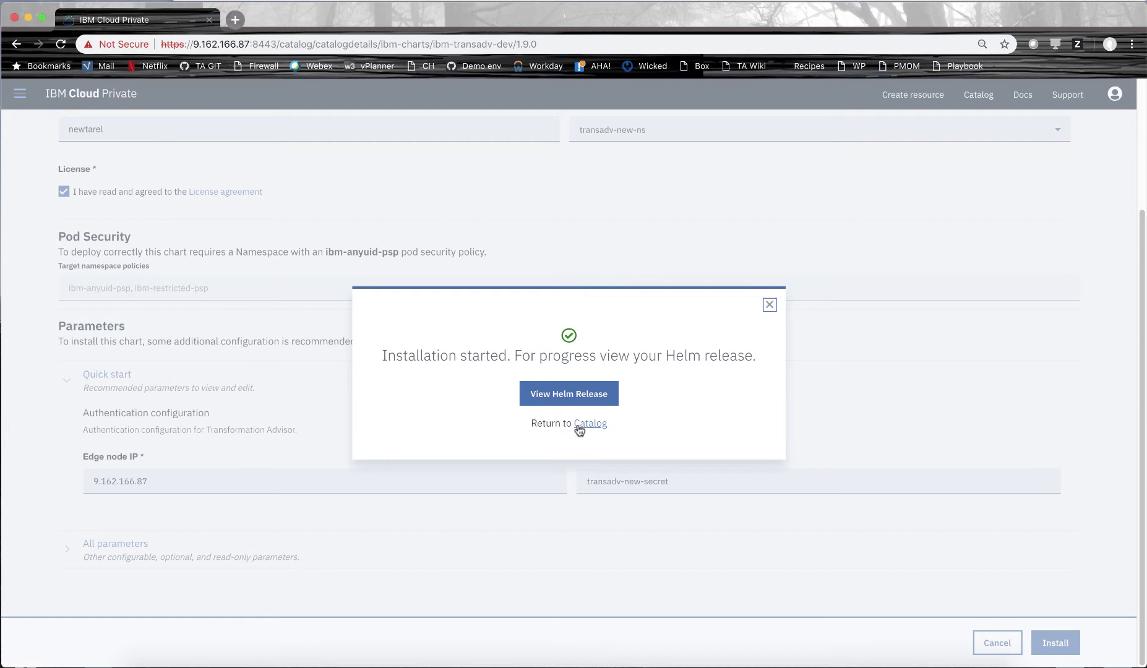
Step: Open the newtarel Helm release and reload it until it shows Deployed
{"action": "left_click", "coordinate": [577, 399]}
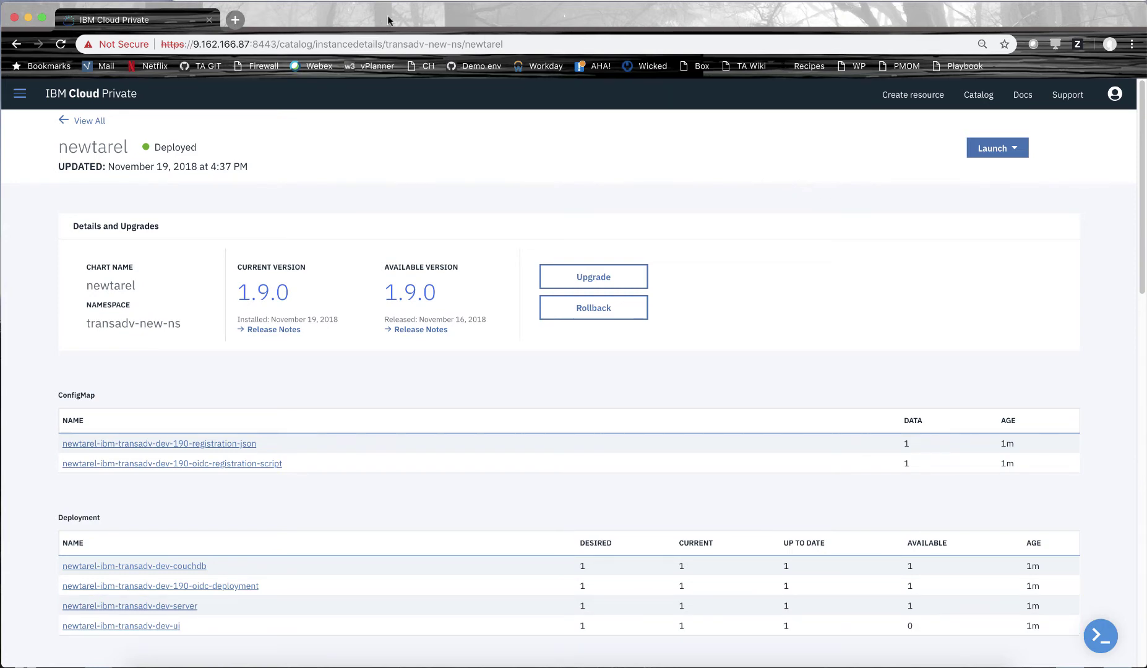
{"action": "left_click", "coordinate": [531, 45]}
{"action": "left_click", "coordinate": [530, 44]}
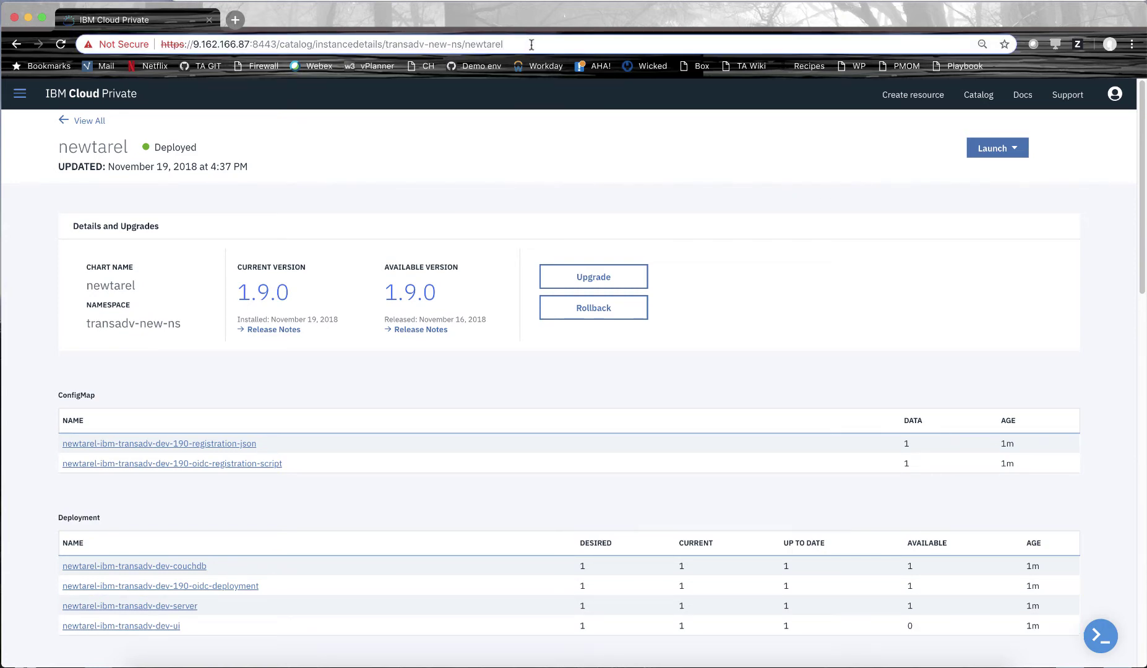
{"action": "key", "text": "Return"}
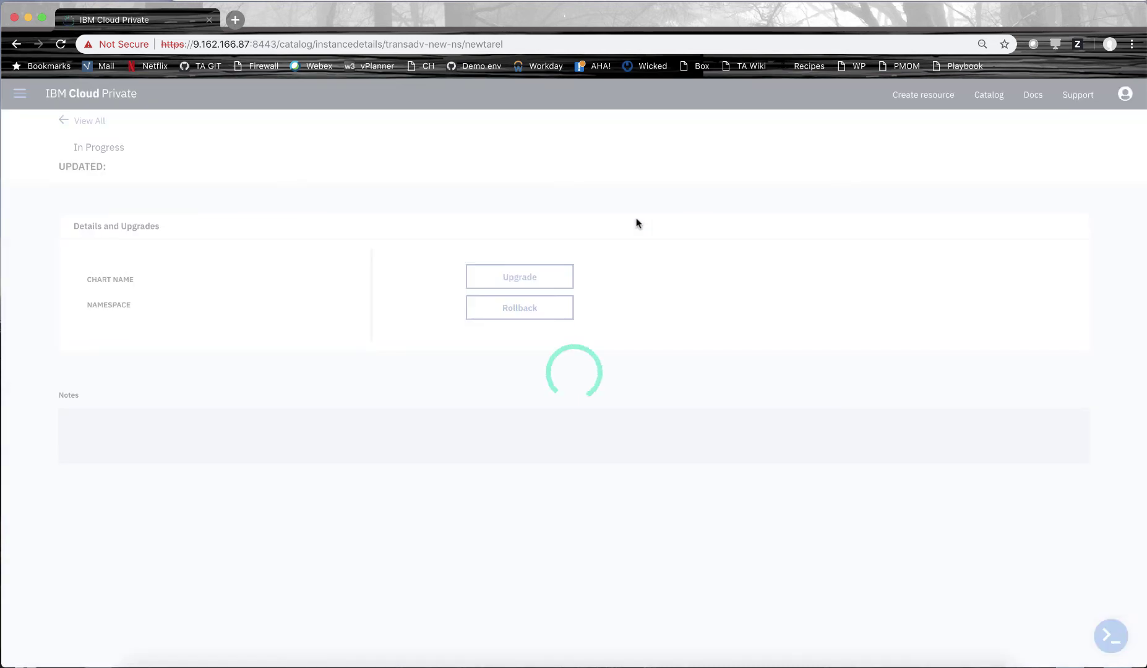
Step: Launch Transformation Advisor from Tools in the navigation menu
{"action": "left_click", "coordinate": [19, 94]}
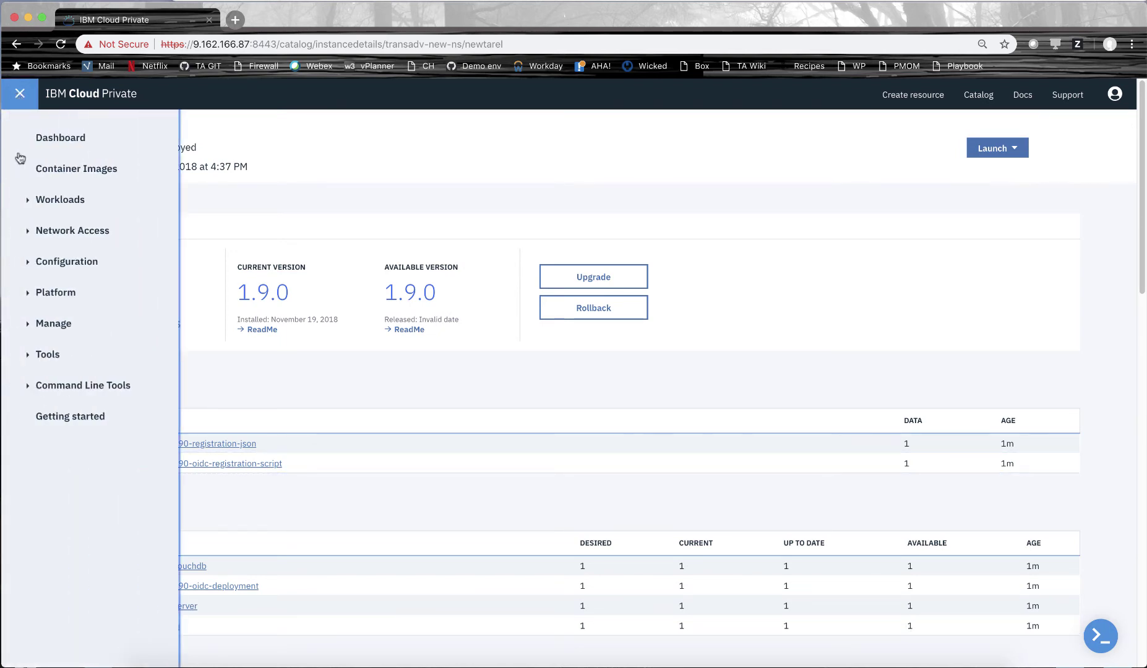
{"action": "left_click", "coordinate": [31, 357]}
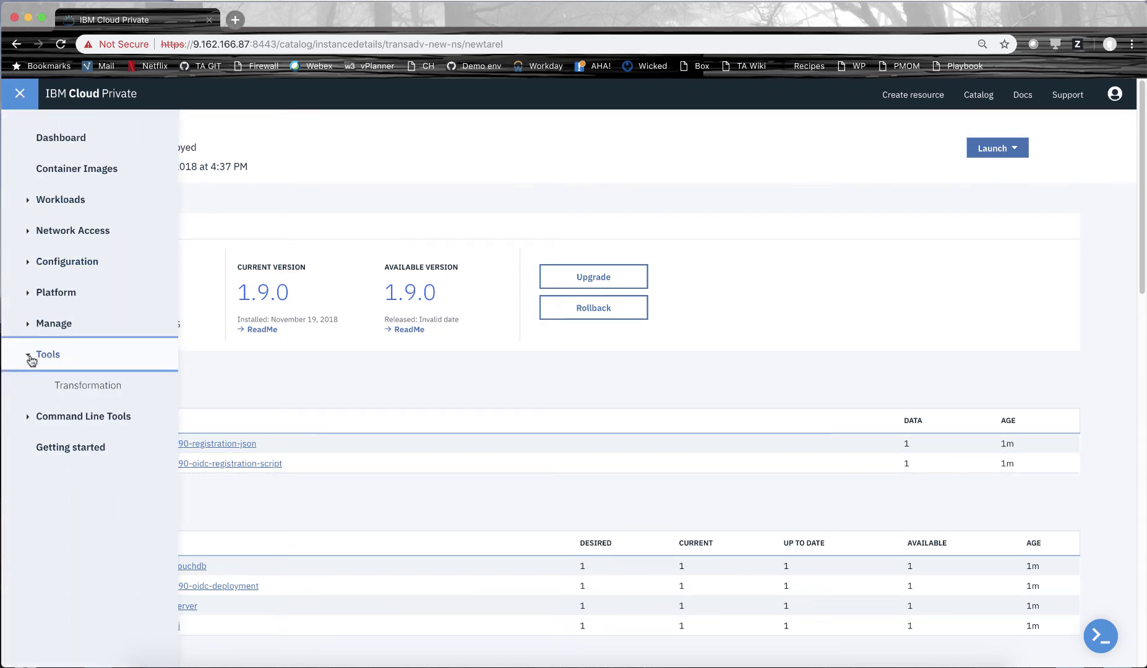
{"action": "left_click", "coordinate": [89, 385]}
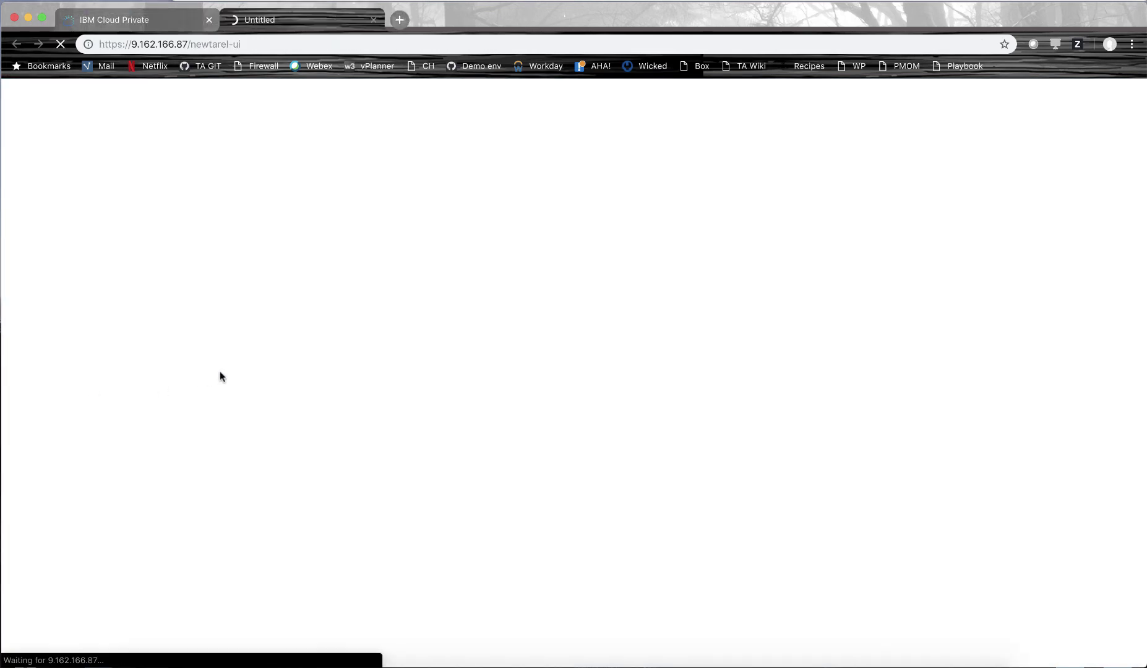